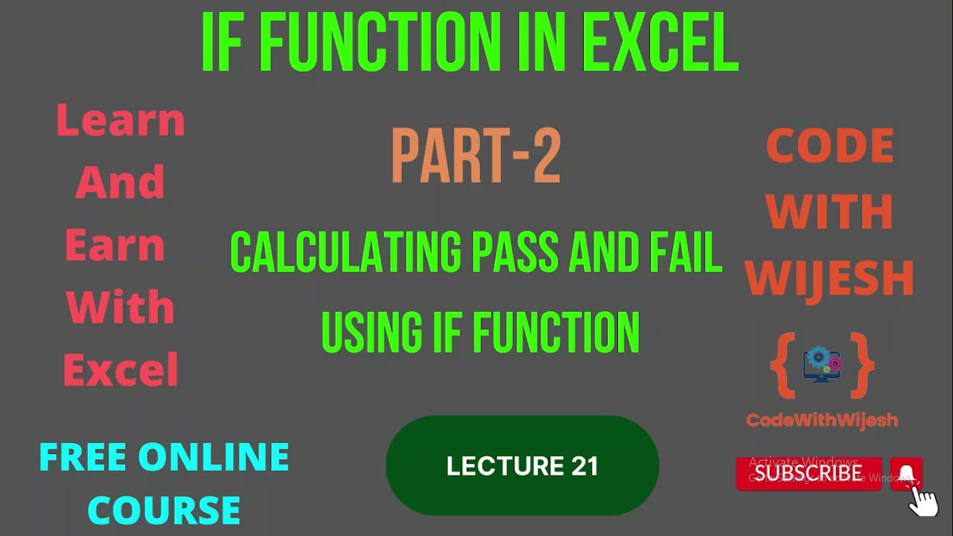
# Exit the slide show and return to the Lecture 21 title slide in Normal view.
pyautogui.press('Escape')
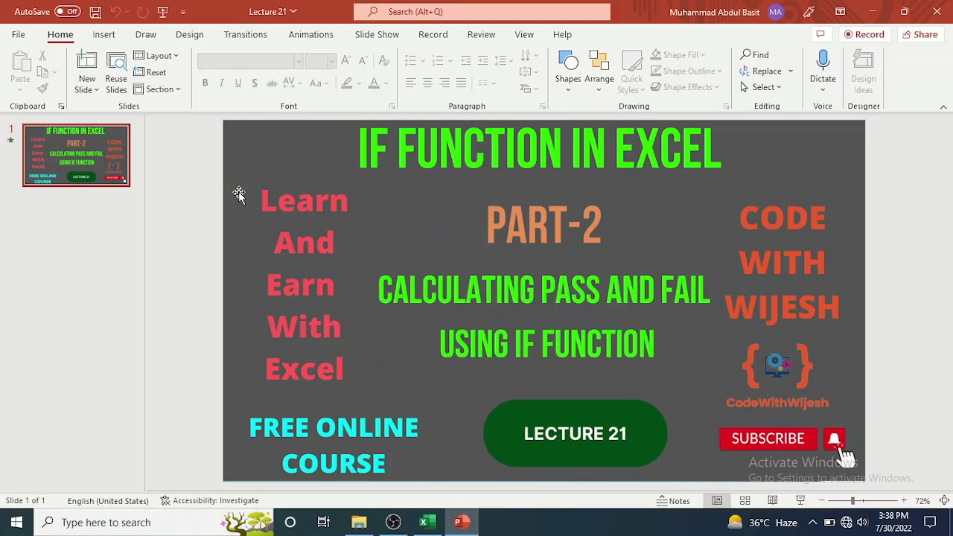
# In Excel, enter =IF(C4>50,"Pass","Fail") in D4 and fill it down to D13.
pyautogui.click(425, 523)
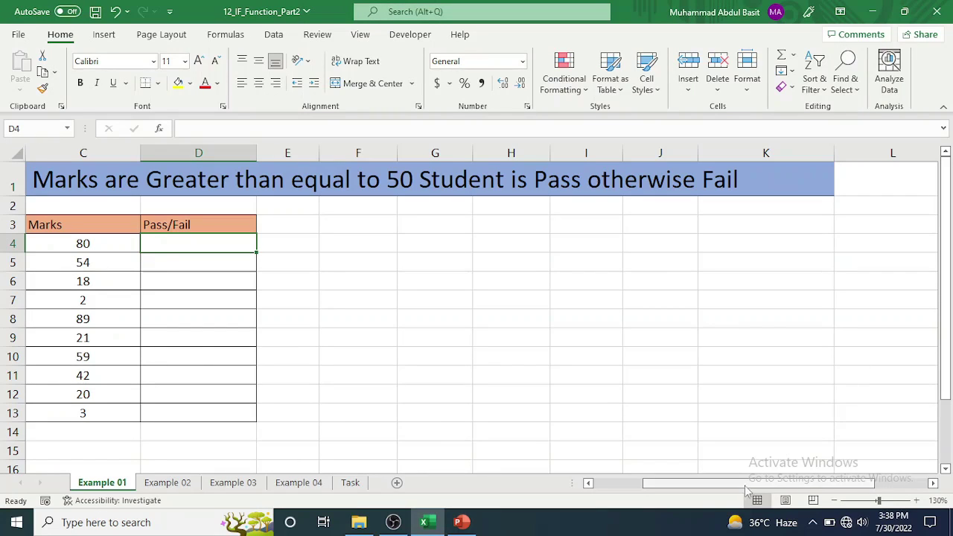
pyautogui.moveTo(724, 485); pyautogui.dragTo(674, 490)
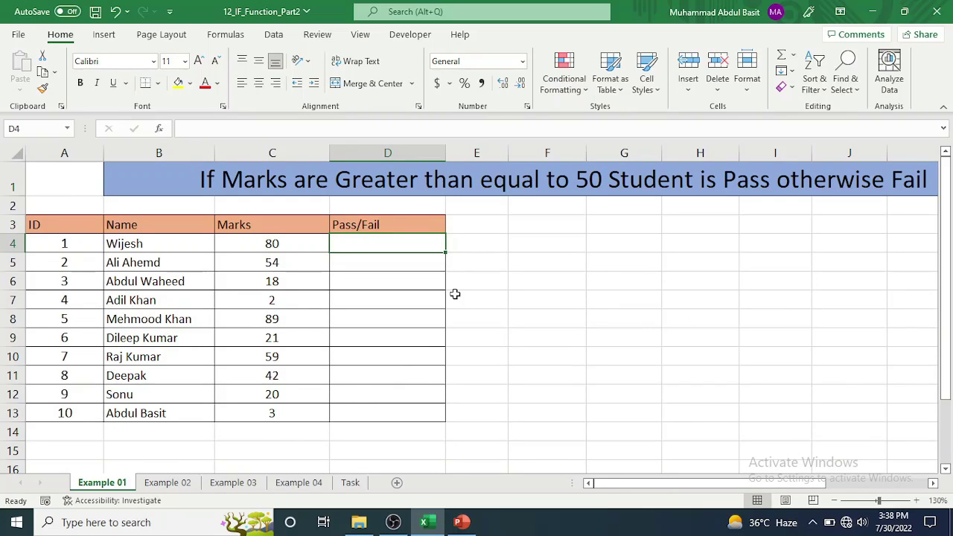
pyautogui.write('=')
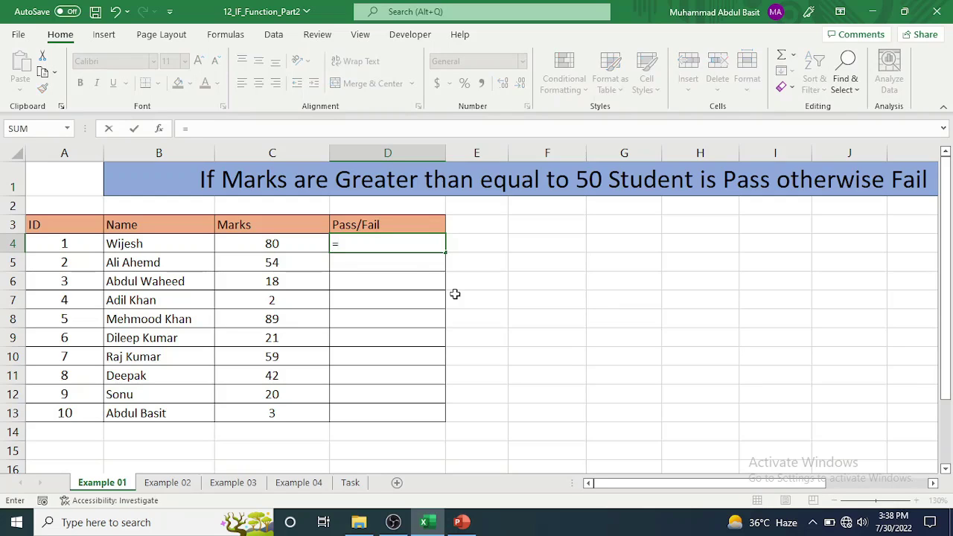
pyautogui.write('if')
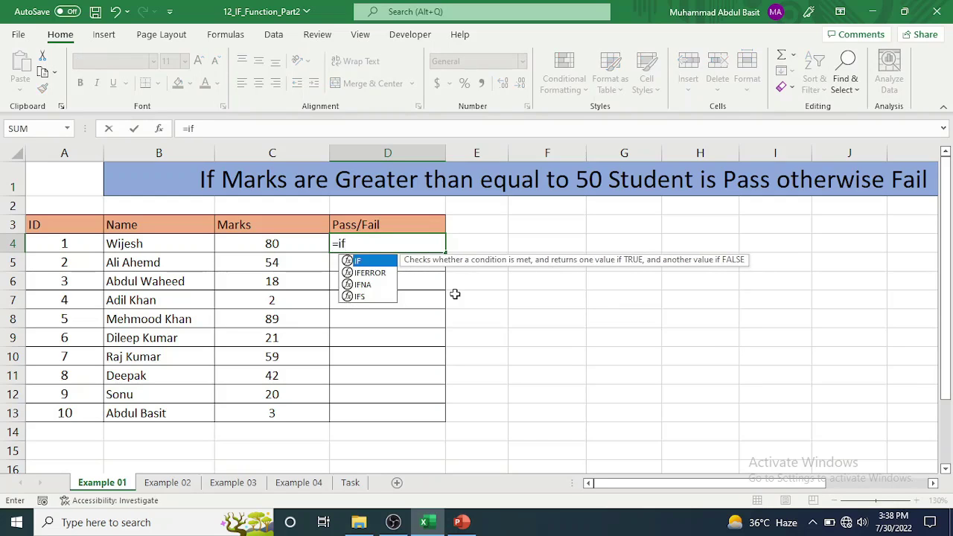
pyautogui.write('(')
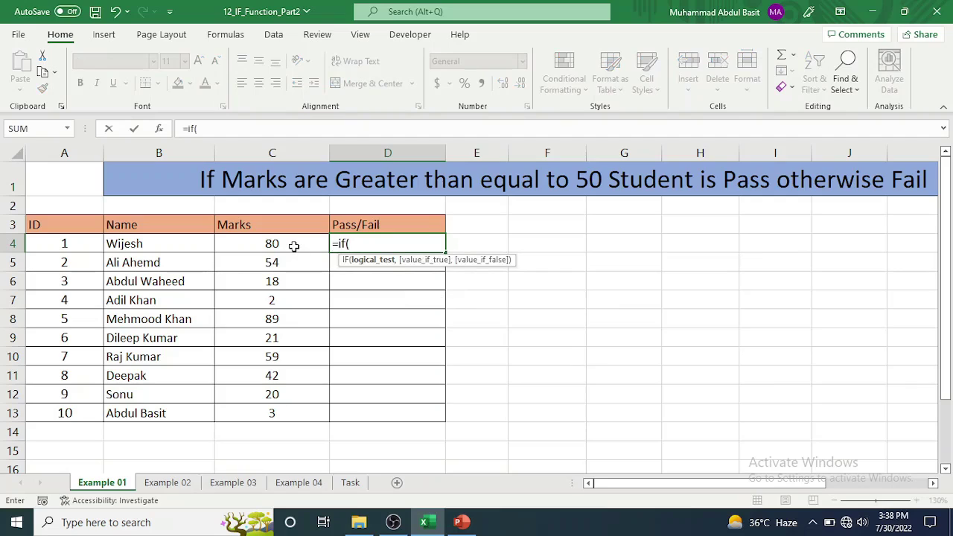
pyautogui.click(294, 247)
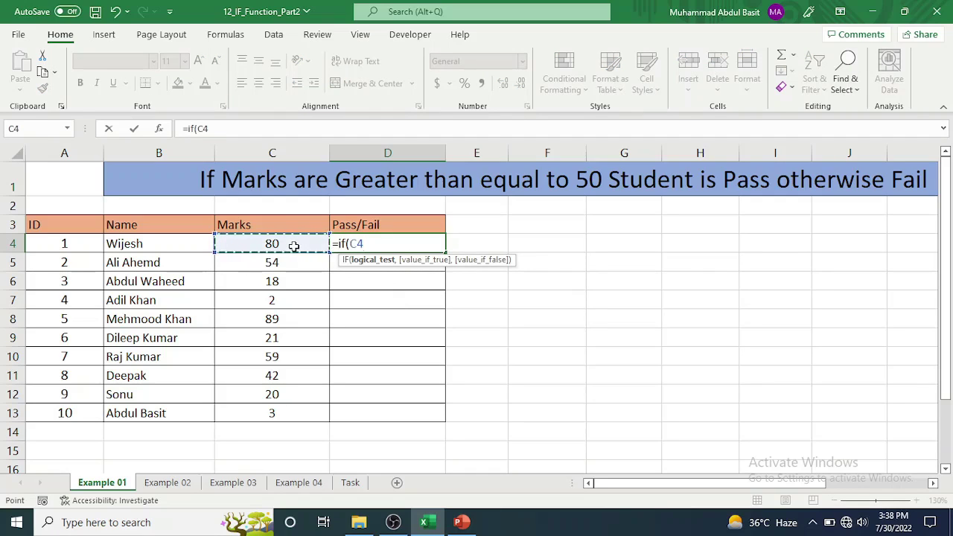
pyautogui.write('>5')
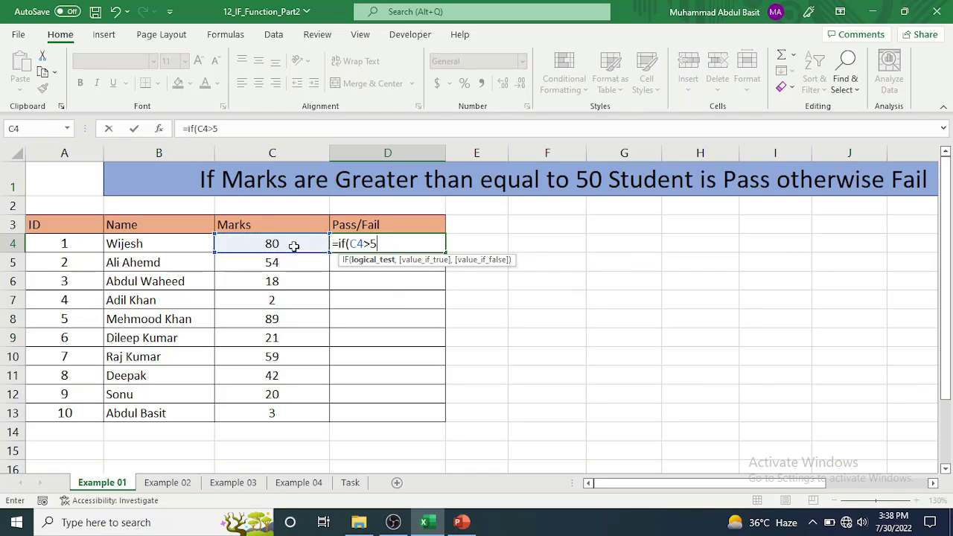
pyautogui.write('0,')
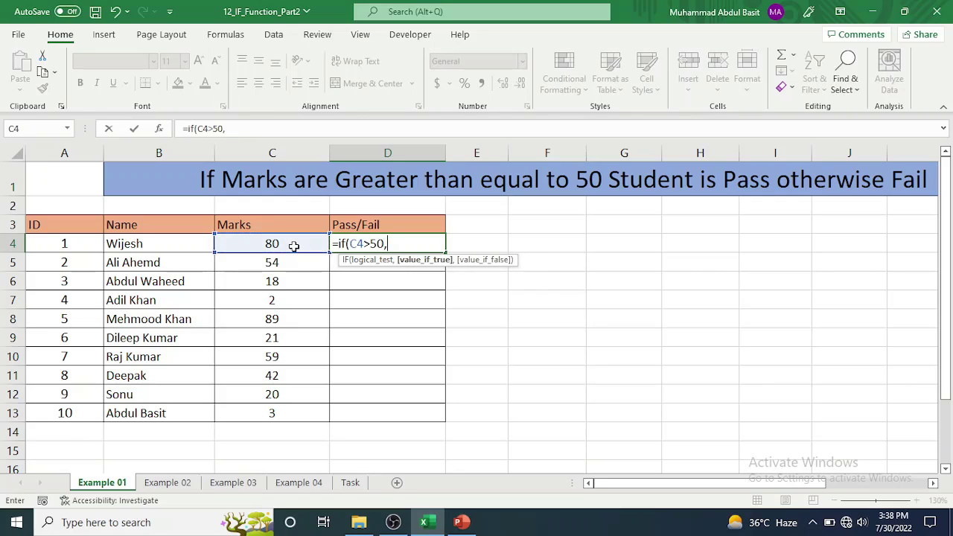
pyautogui.write('"P')
pyautogui.write('ass"')
pyautogui.write(',')
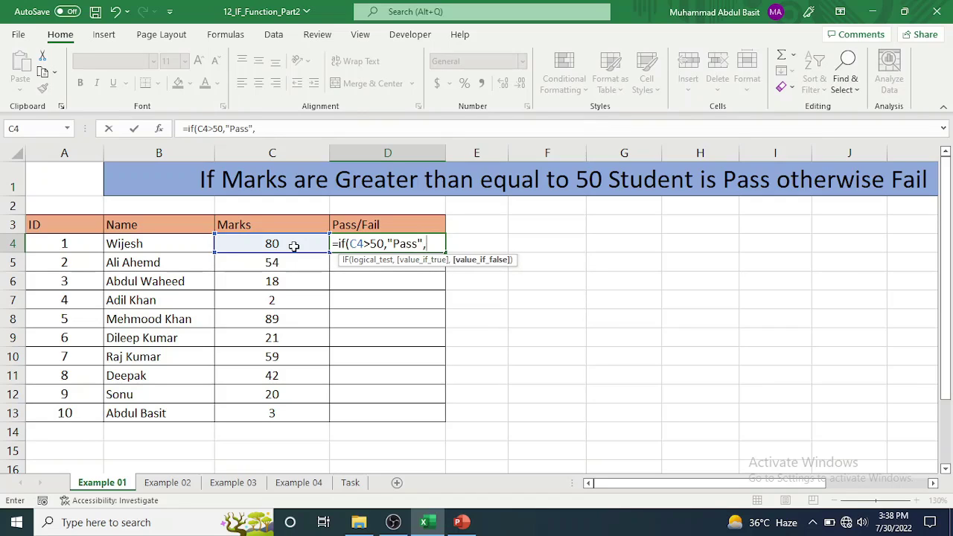
pyautogui.write('"Fa')
pyautogui.write('il"')
pyautogui.write(')')
pyautogui.press('Return')
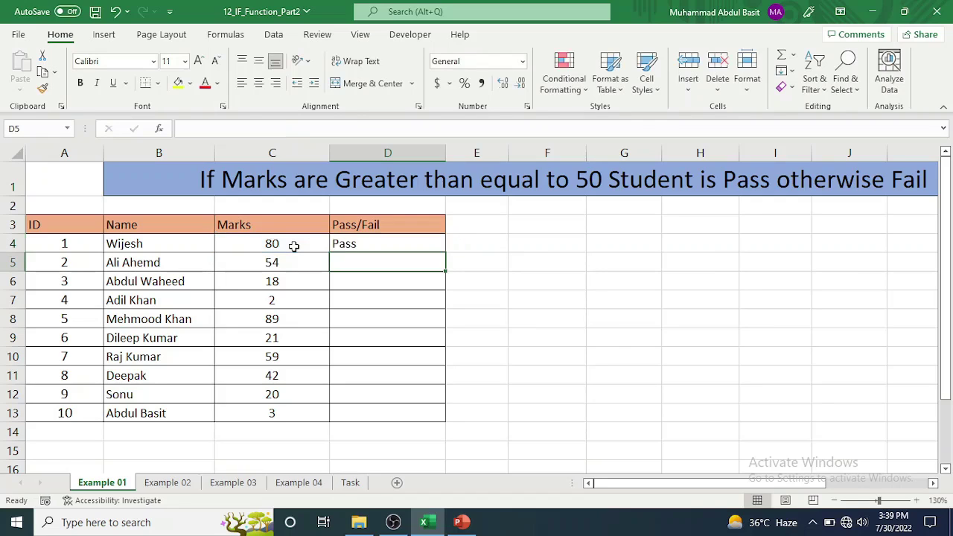
pyautogui.click(367, 245)
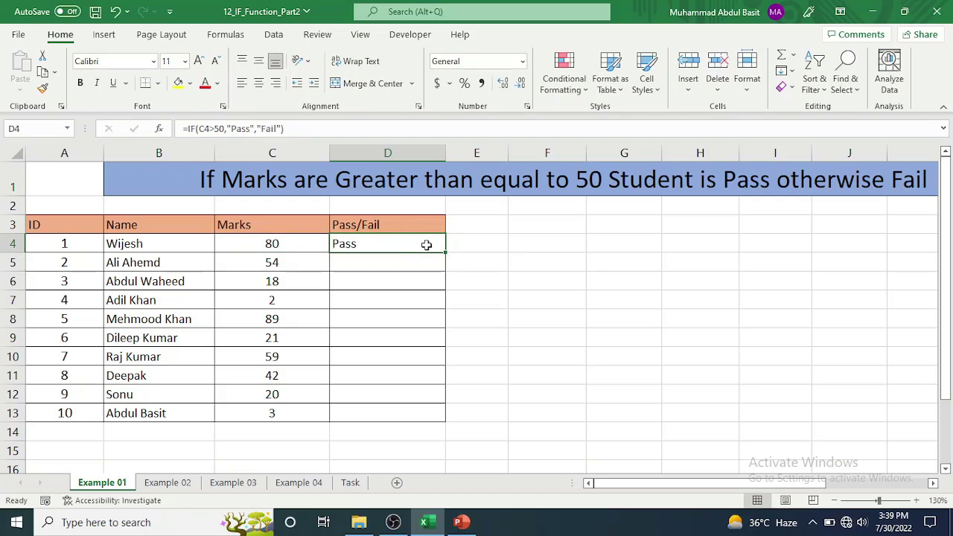
pyautogui.doubleClick(446, 254)
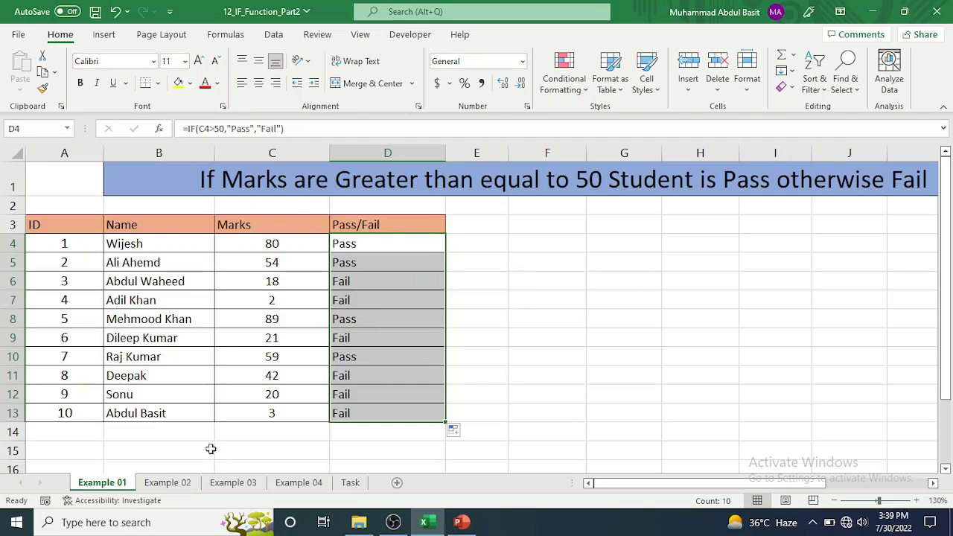
# On the Example 02 sheet, enter =SUM(C5:E5) in F5 for the first student's total.
pyautogui.click(183, 482)
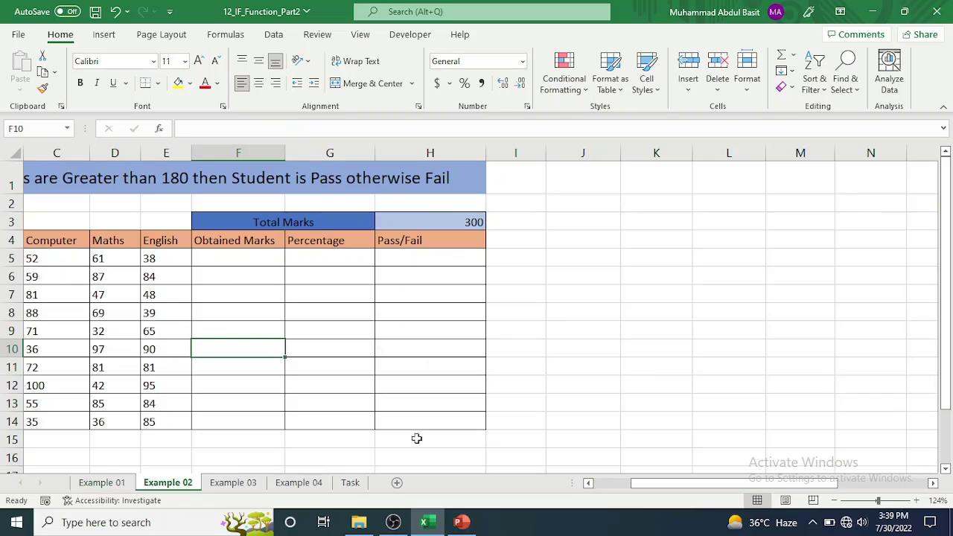
pyautogui.moveTo(679, 484); pyautogui.dragTo(641, 487)
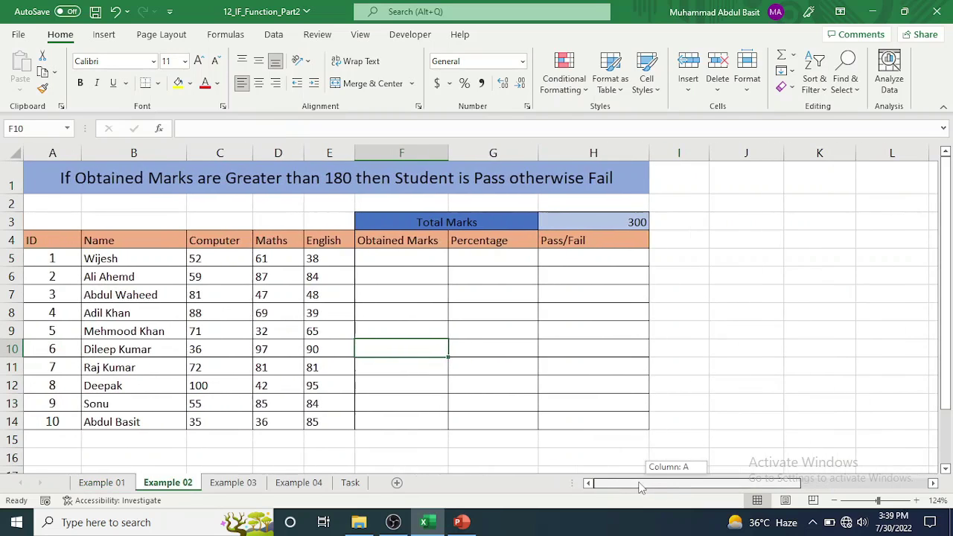
pyautogui.click(403, 260)
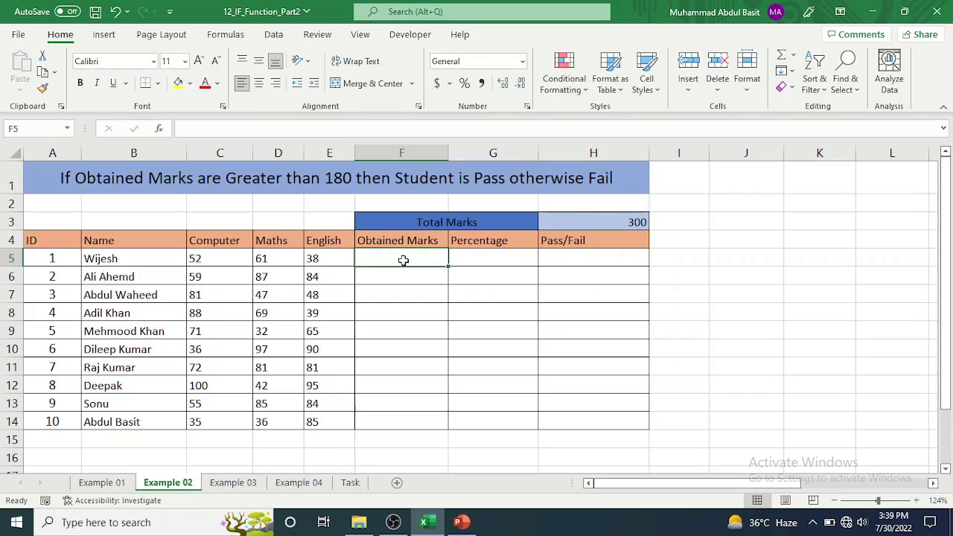
pyautogui.write('=')
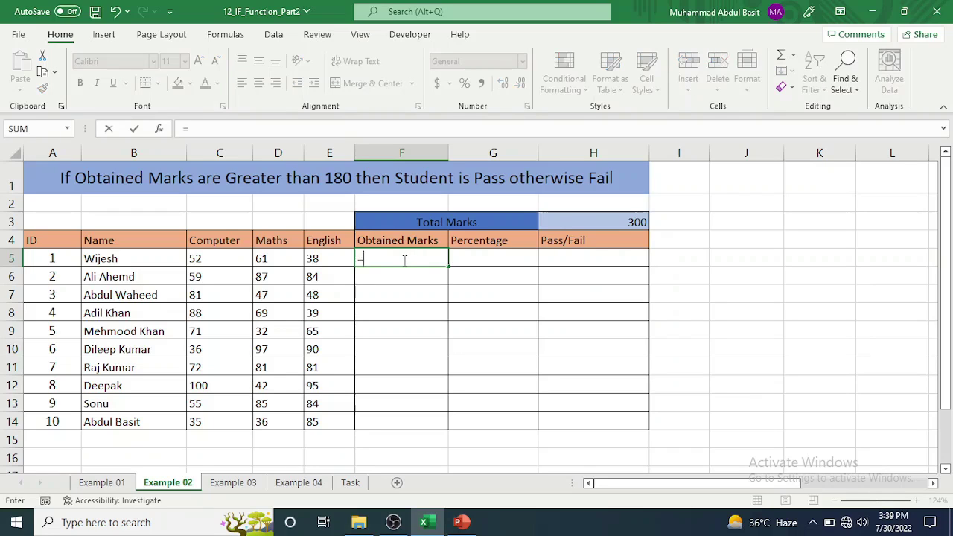
pyautogui.write('su')
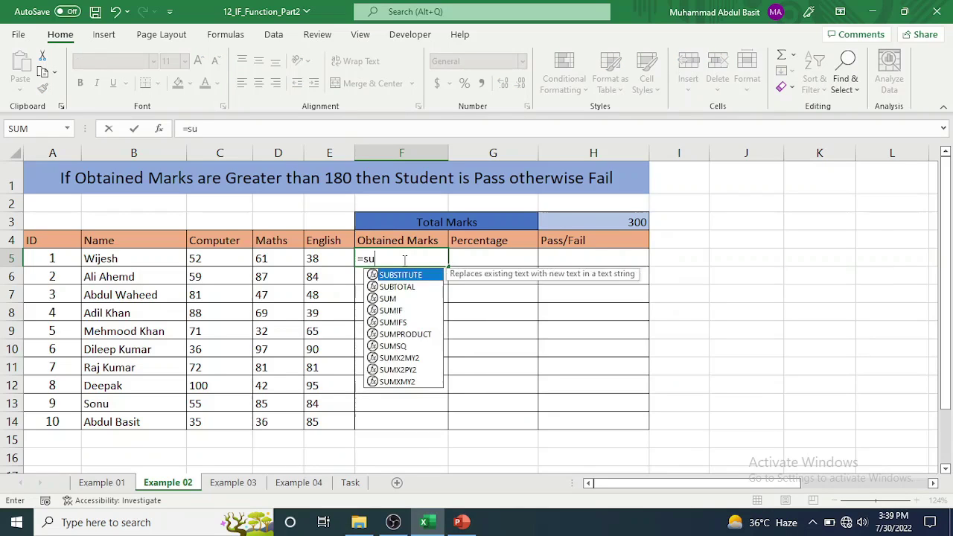
pyautogui.write('m(')
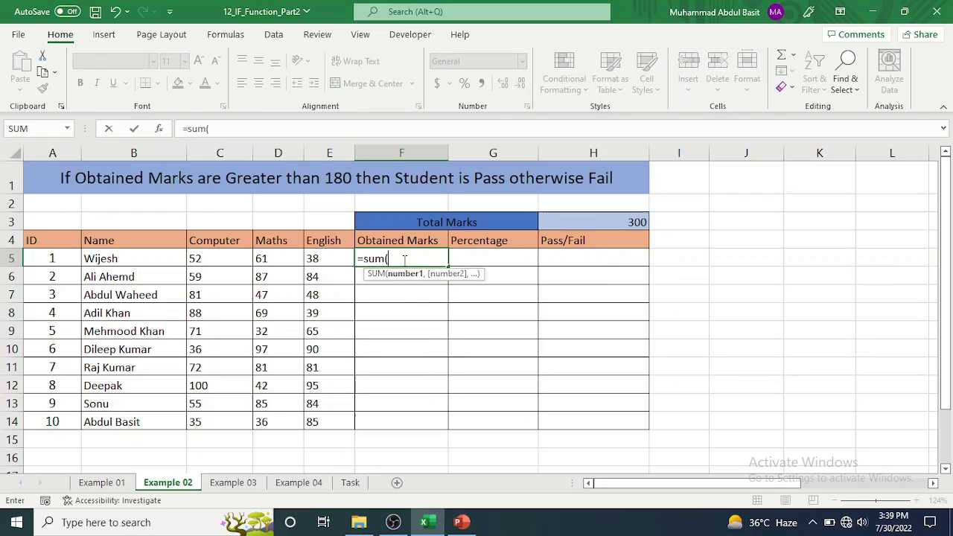
pyautogui.moveTo(198, 257); pyautogui.dragTo(331, 259)
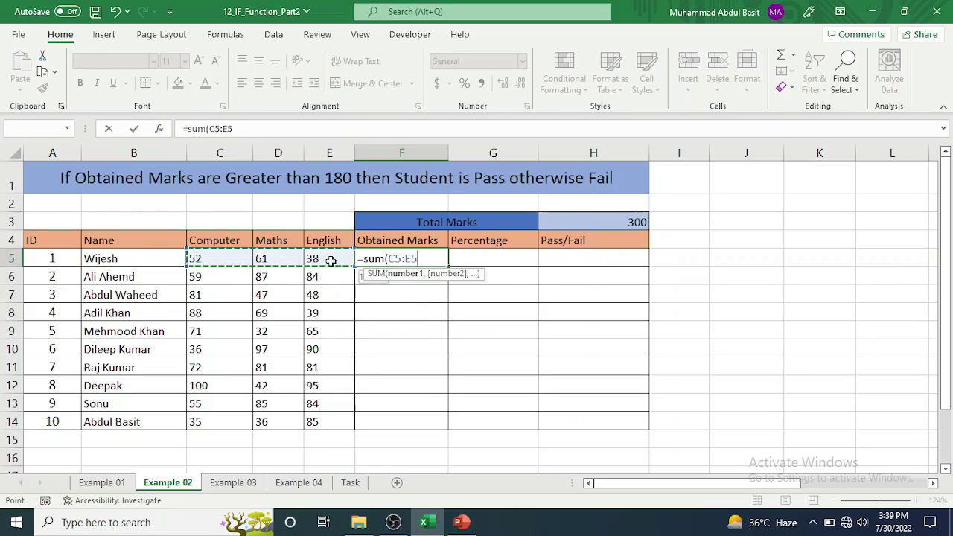
pyautogui.press('Return')
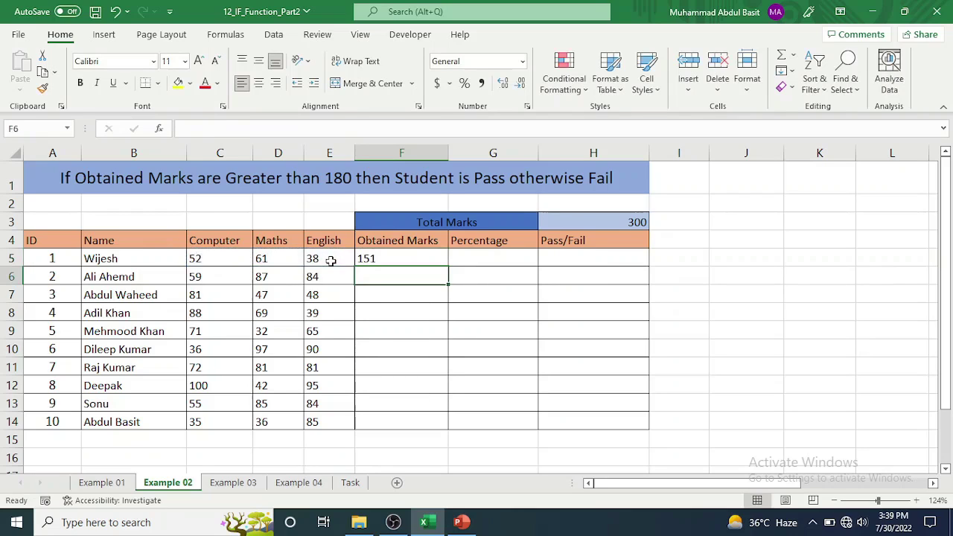
# Fill the SUM formula down to F14 and centre the Obtained Marks values.
pyautogui.press('Up')
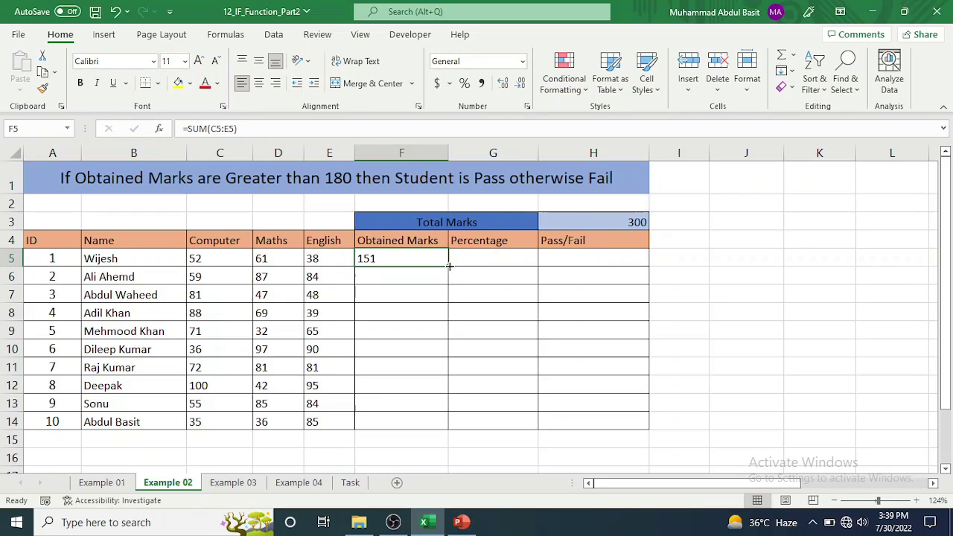
pyautogui.doubleClick(450, 266)
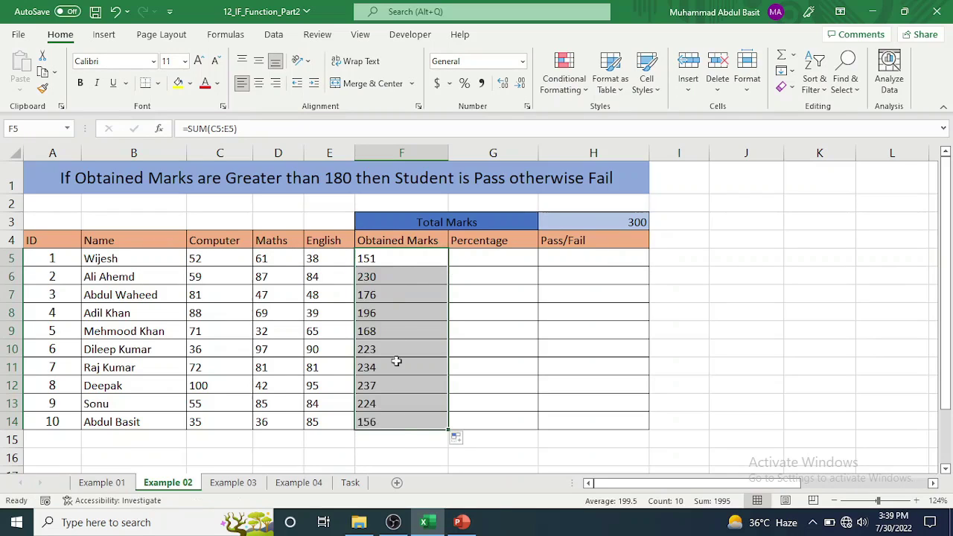
pyautogui.click(258, 84)
pyautogui.click(498, 261)
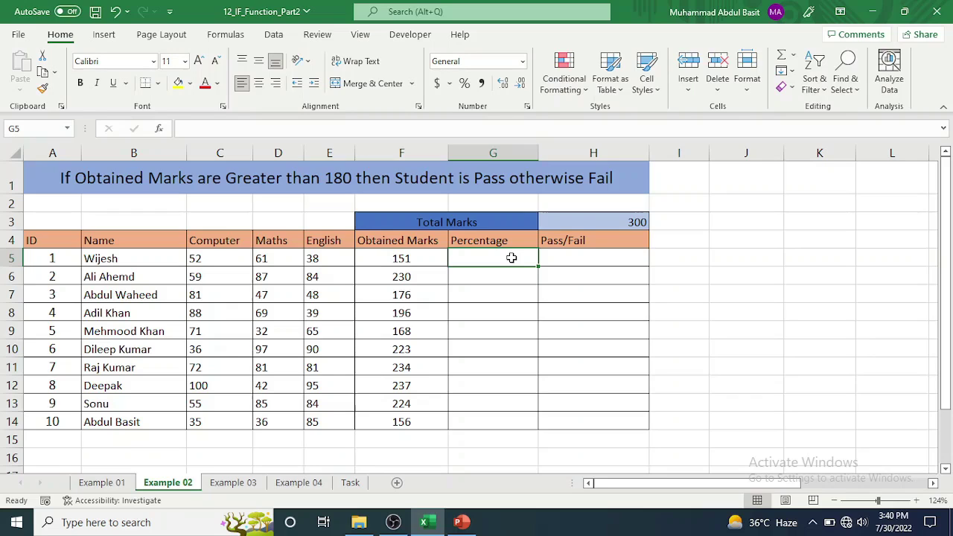
# Enter =F5/$H$3 in G5, making the H3 total-marks reference absolute.
pyautogui.write('=')
pyautogui.click(398, 258)
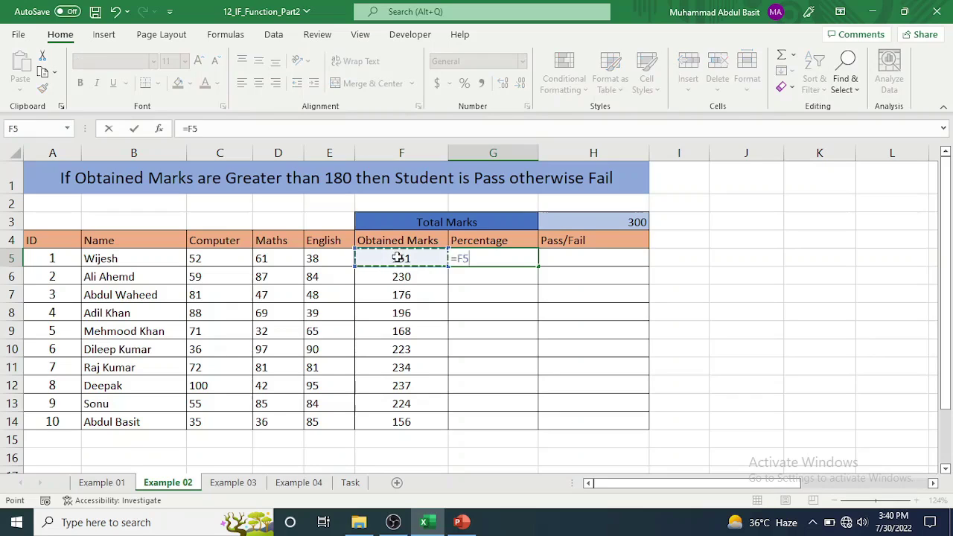
pyautogui.write('/')
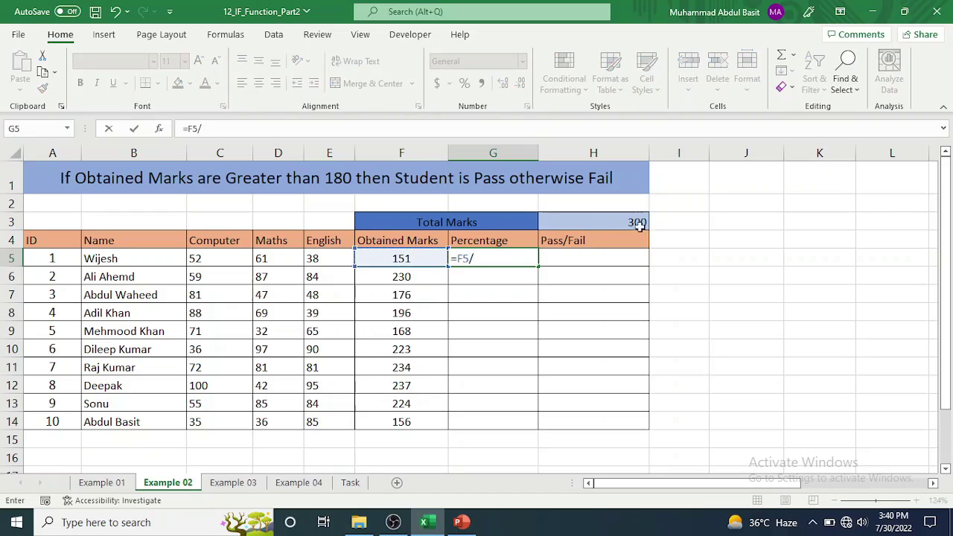
pyautogui.click(607, 222)
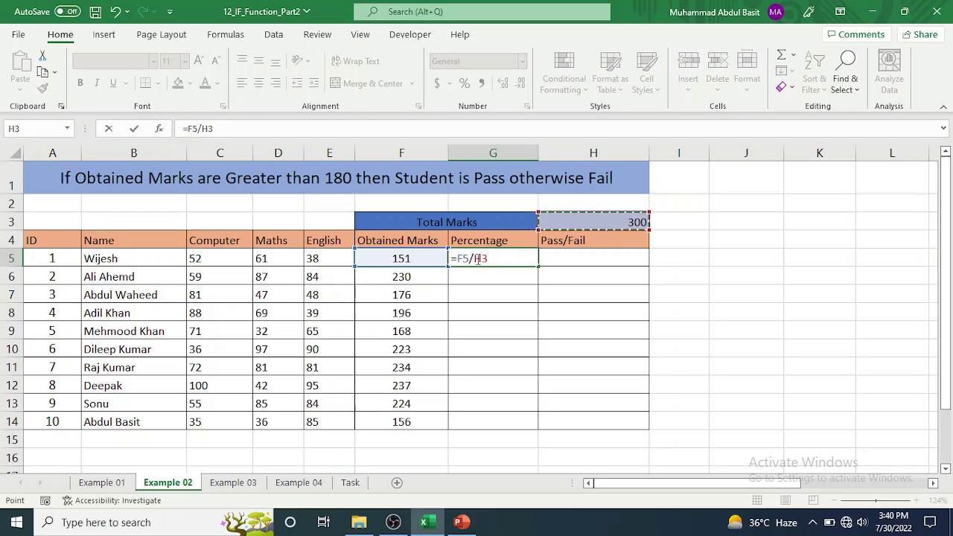
pyautogui.press('F4')
pyautogui.doubleClick(518, 260)
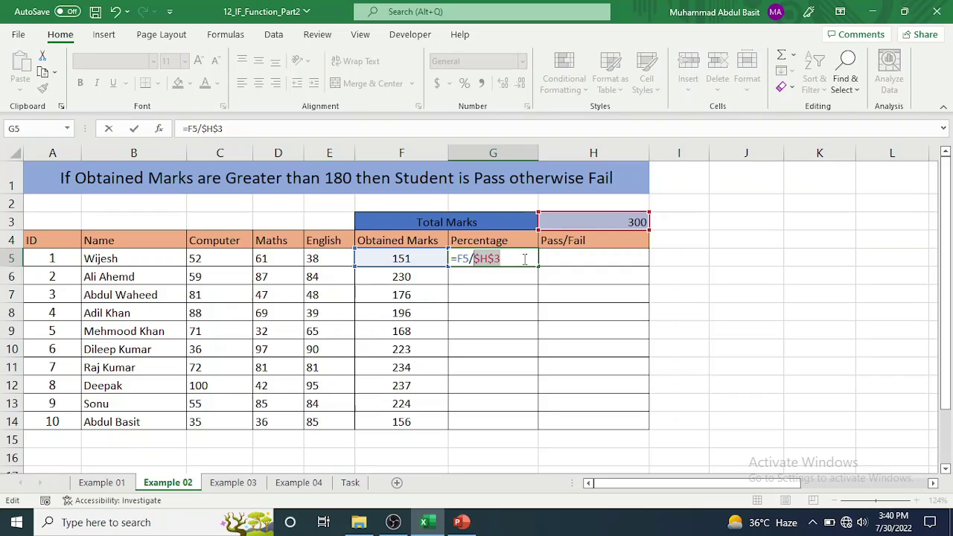
pyautogui.press('Return')
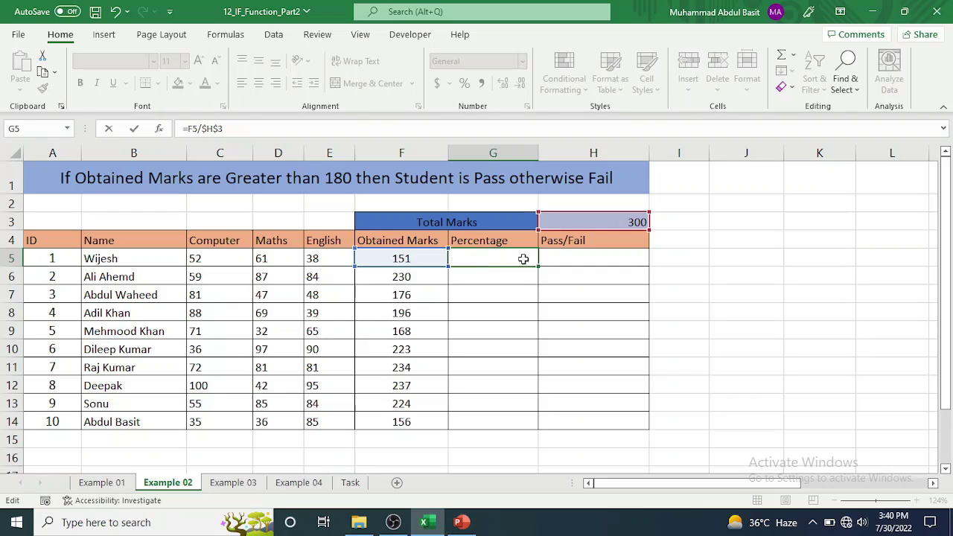
# Format G5 as a percentage with two decimals and fill it down to G14.
pyautogui.click(523, 259)
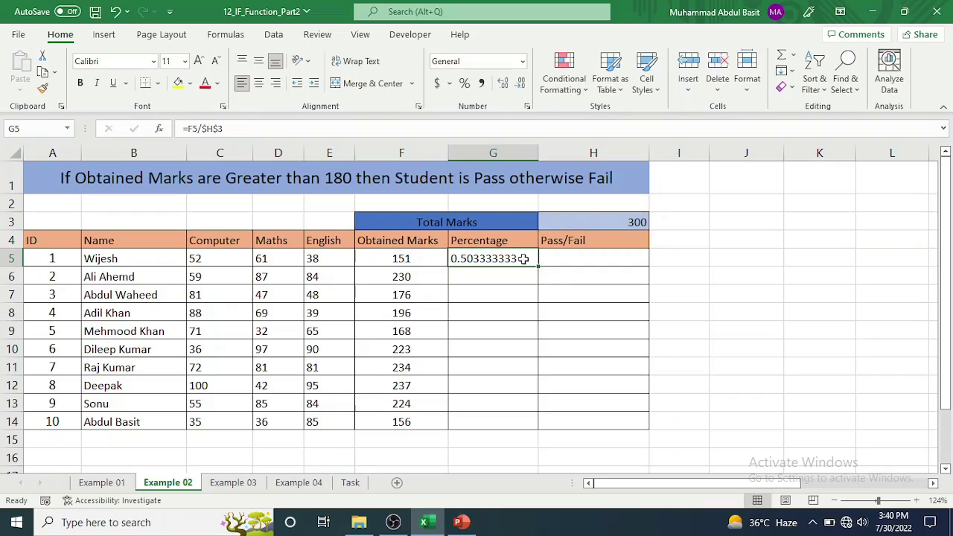
pyautogui.click(465, 83)
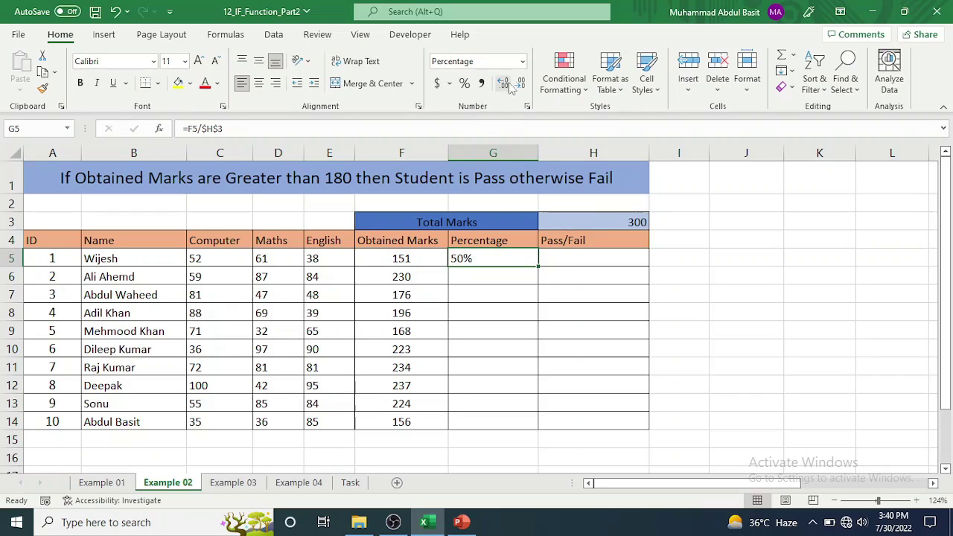
pyautogui.click(503, 84)
pyautogui.click(503, 84)
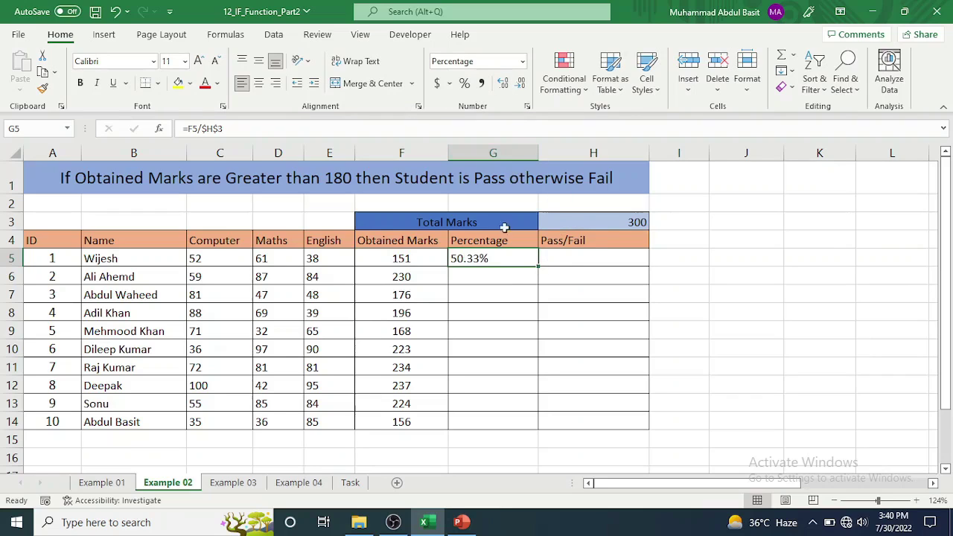
pyautogui.doubleClick(539, 269)
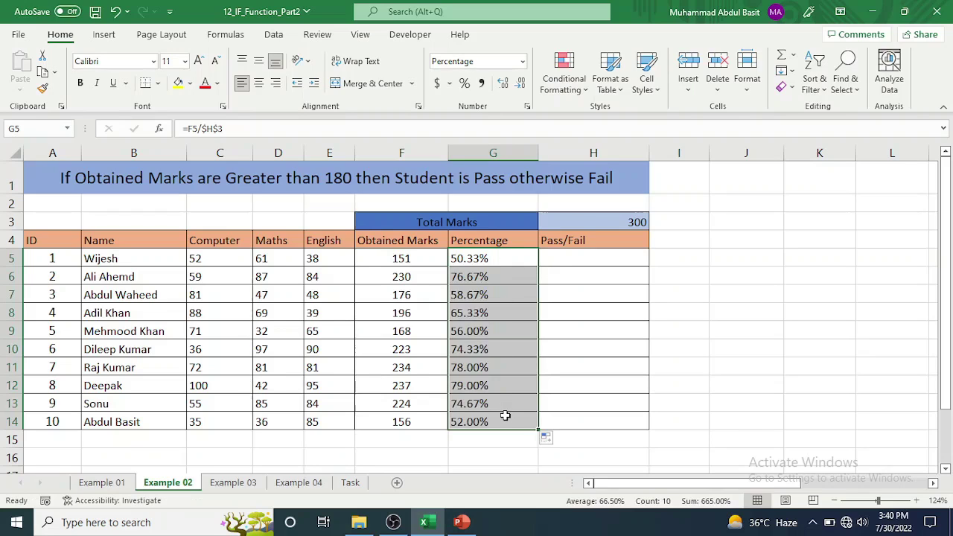
pyautogui.click(588, 257)
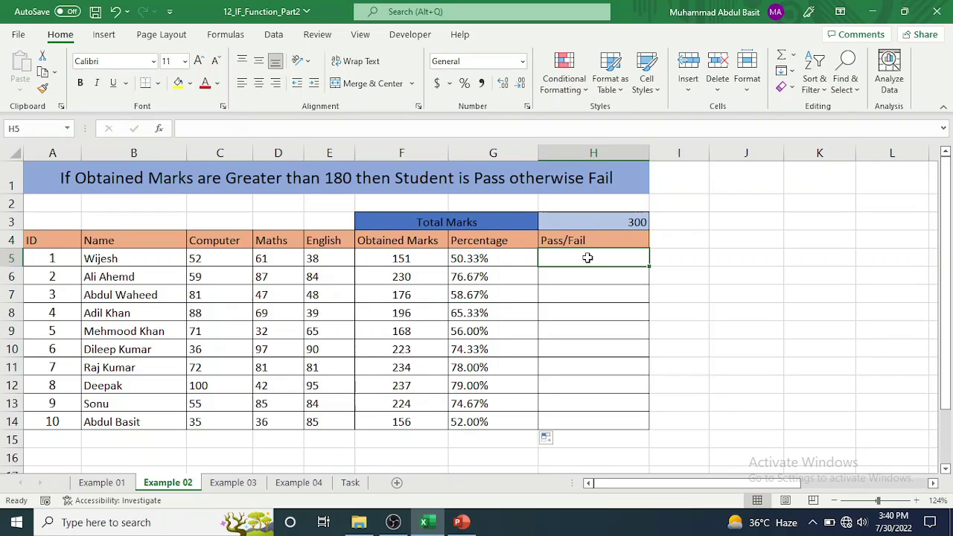
# Enter =IF(F5>180,"Pass","Fail") in H5, fill it down to H14, then open Example 03.
pyautogui.write('=i')
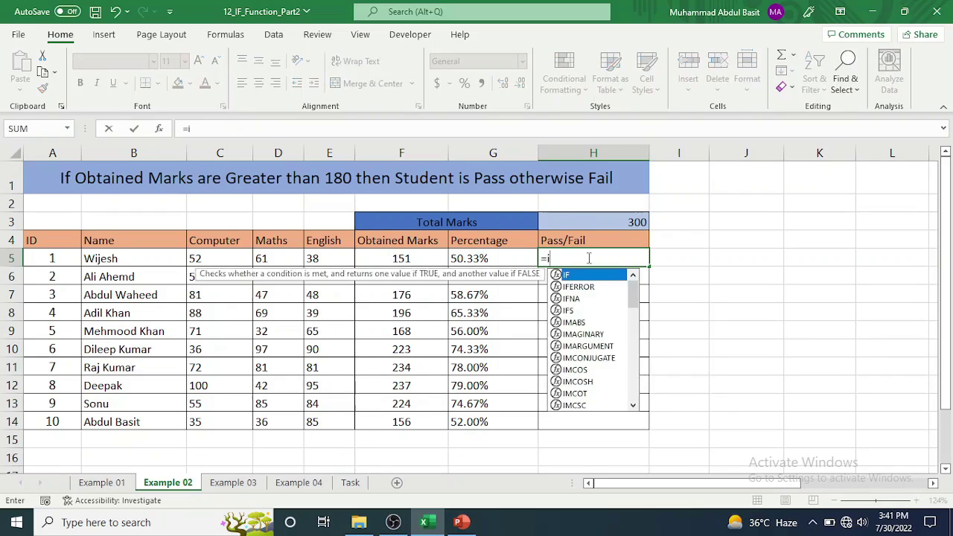
pyautogui.write('f(')
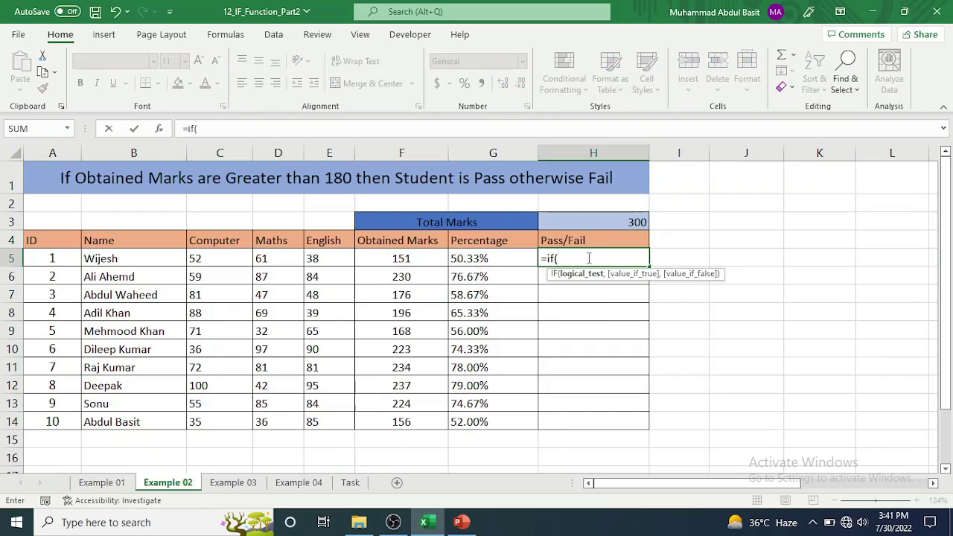
pyautogui.click(422, 259)
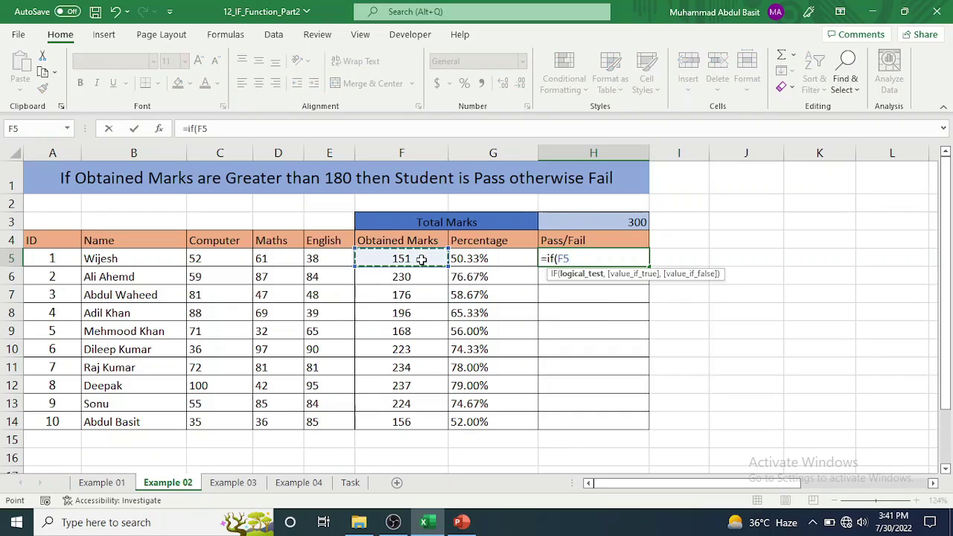
pyautogui.write('>18')
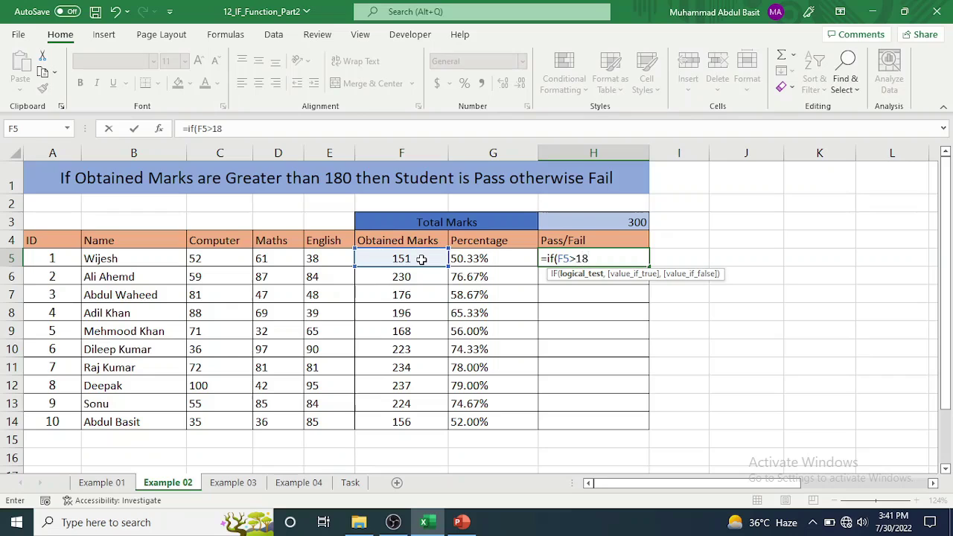
pyautogui.write('0')
pyautogui.write(',"')
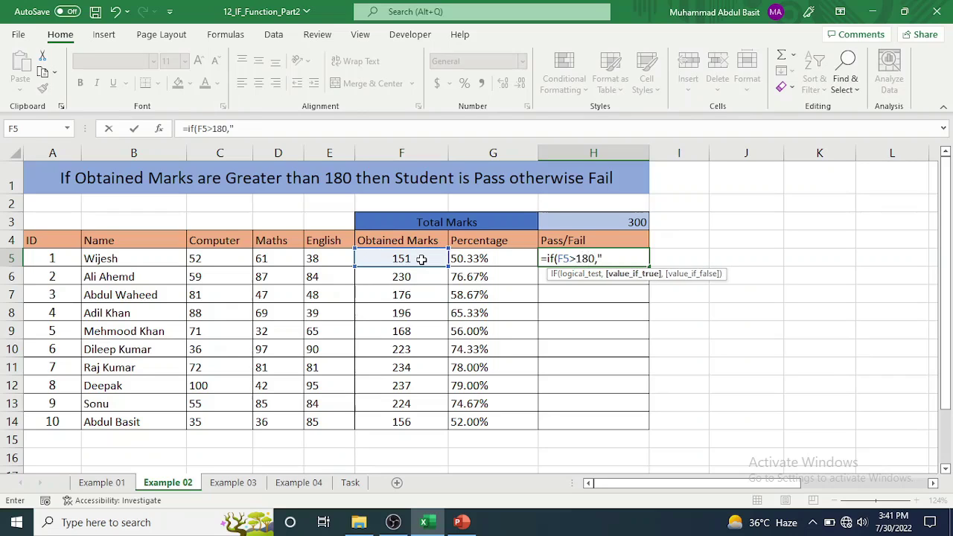
pyautogui.write('Pass')
pyautogui.write('",')
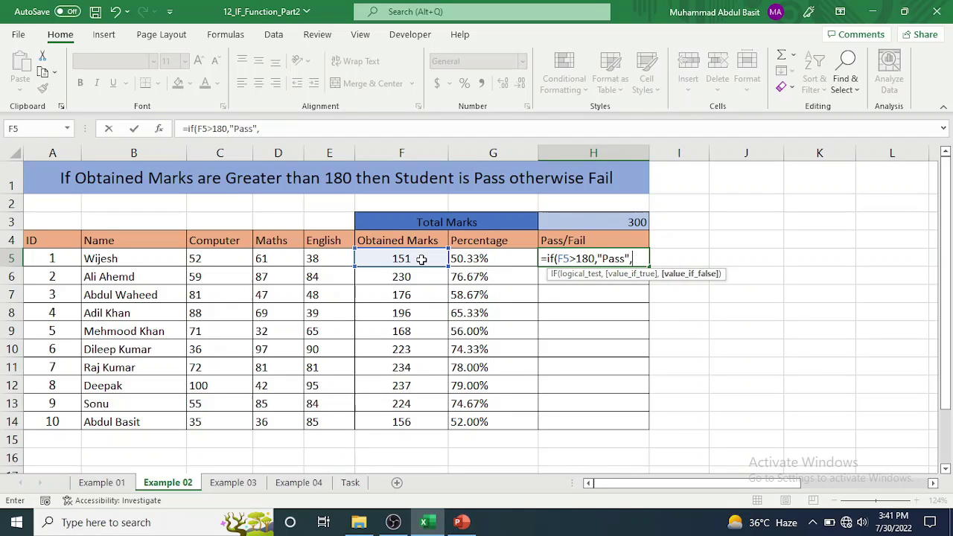
pyautogui.write('"')
pyautogui.write('Fail')
pyautogui.write('"')
pyautogui.write(')')
pyautogui.press('Return')
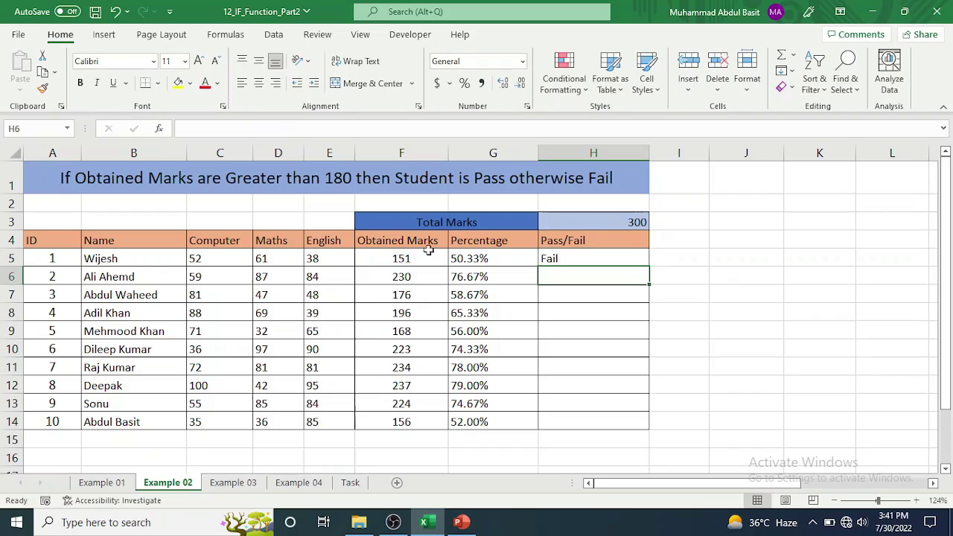
pyautogui.click(546, 255)
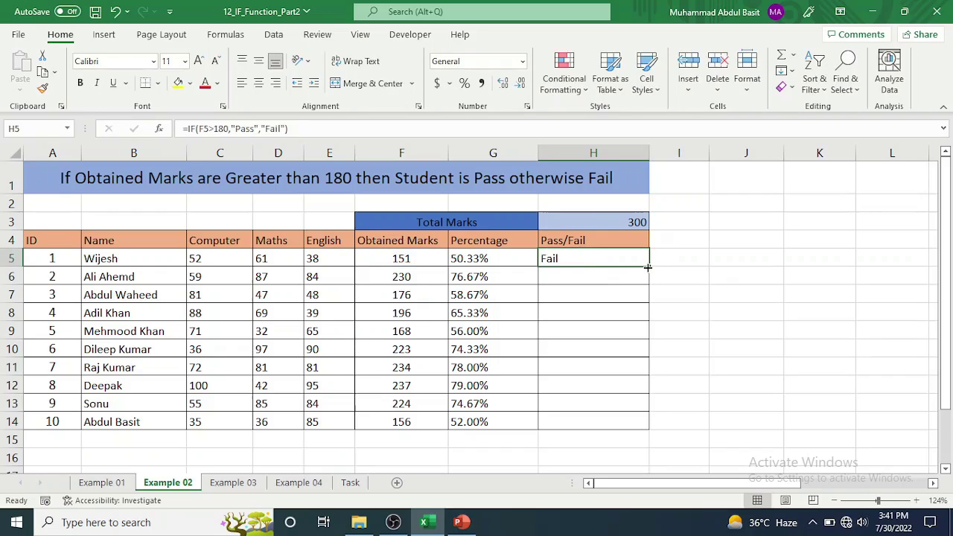
pyautogui.doubleClick(648, 267)
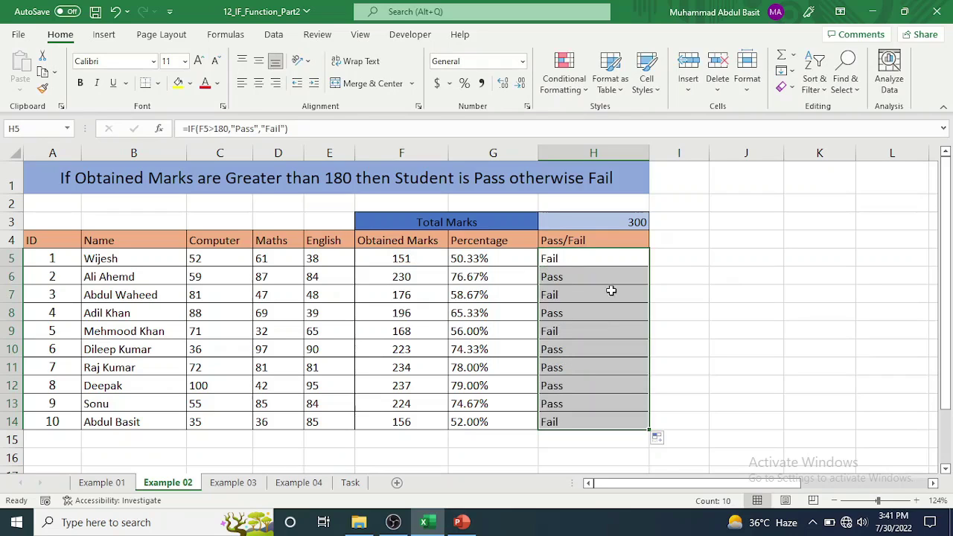
pyautogui.click(236, 484)
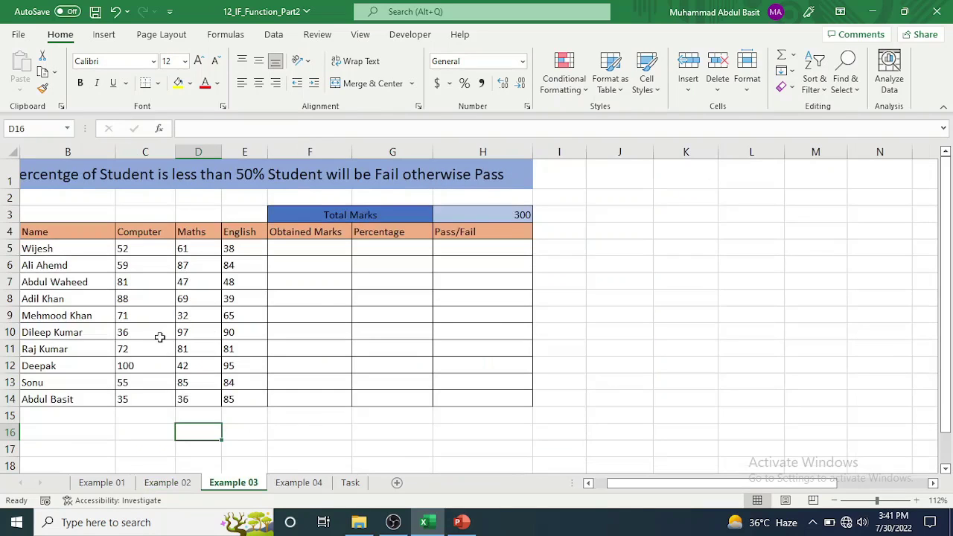
# On Example 03, enter =SUM(C5:E5) in F5 and fill it down to F14.
pyautogui.click(326, 248)
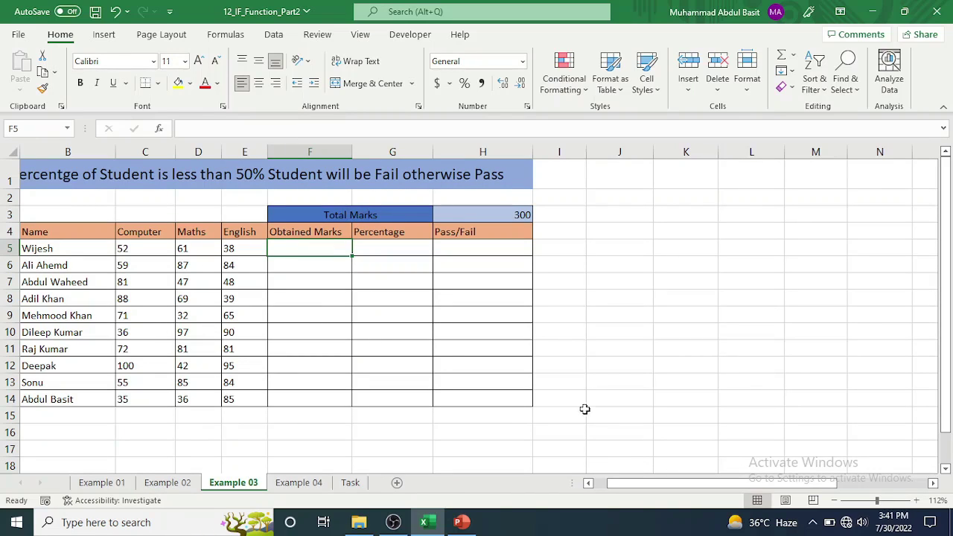
pyautogui.moveTo(641, 484); pyautogui.dragTo(624, 486)
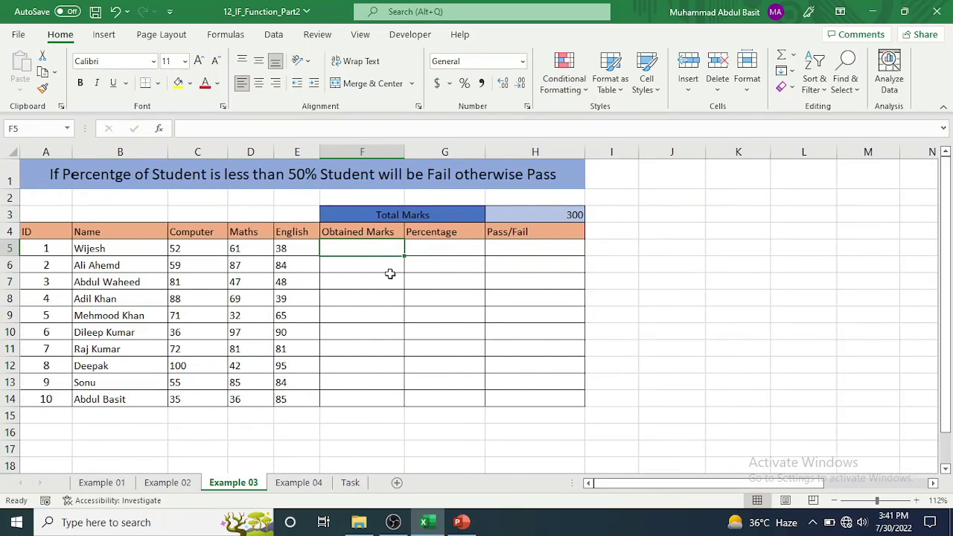
pyautogui.write('=')
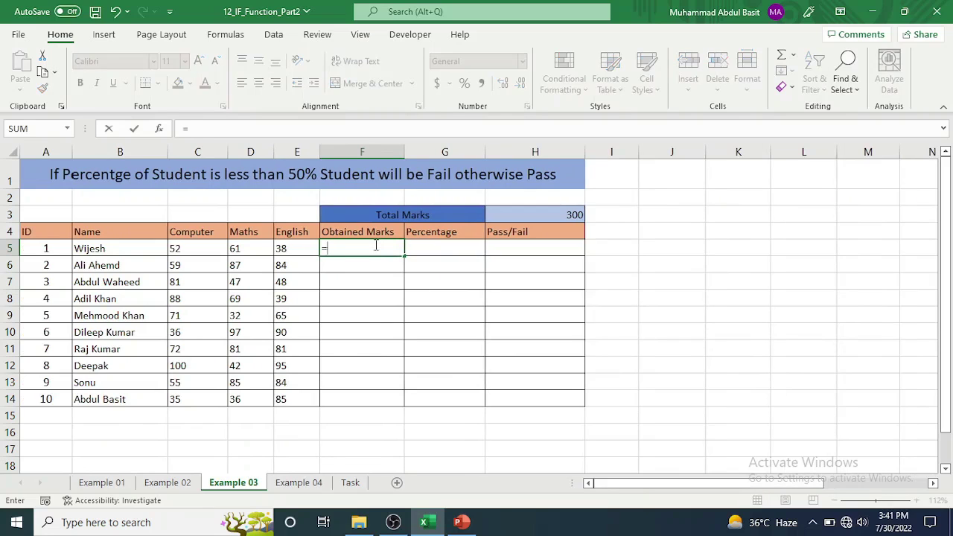
pyautogui.write('sum(')
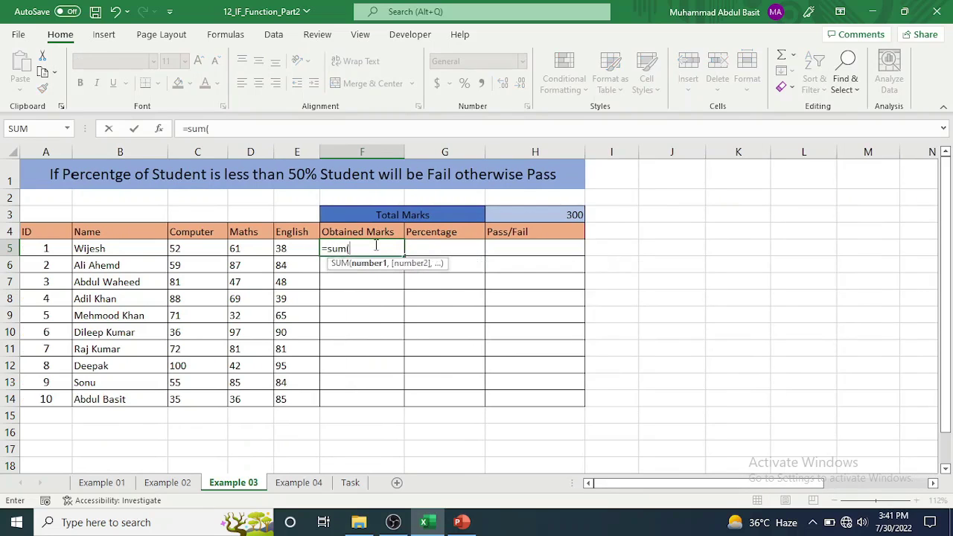
pyautogui.moveTo(194, 250); pyautogui.dragTo(300, 248)
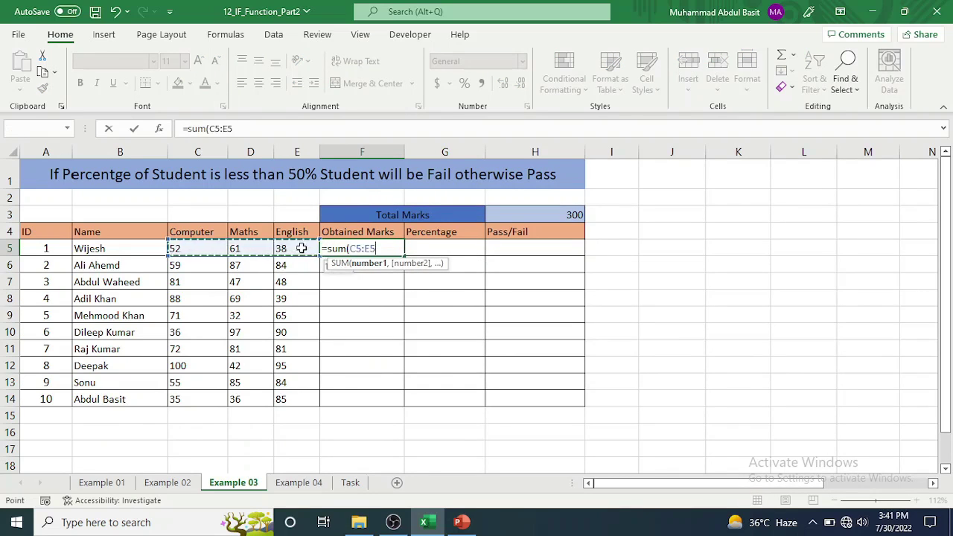
pyautogui.press('Return')
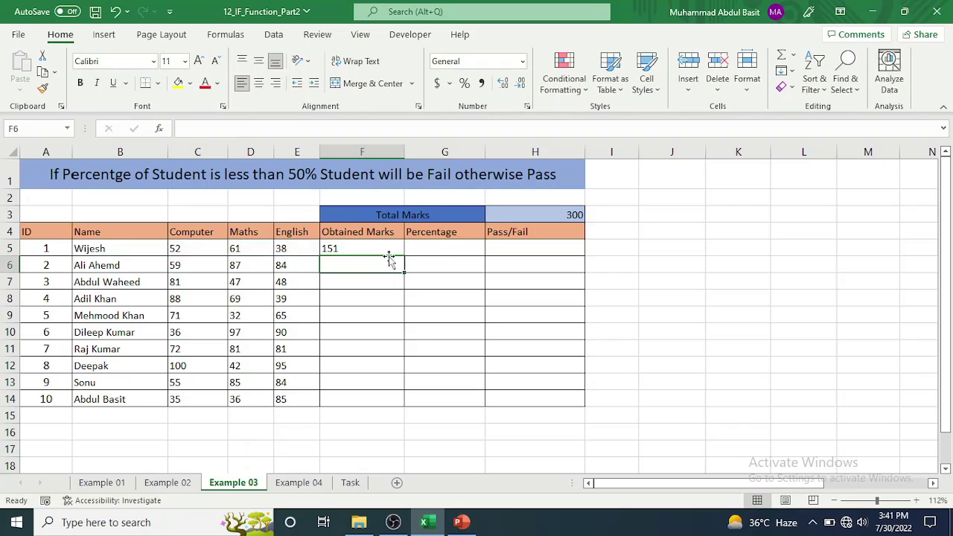
pyautogui.click(389, 249)
pyautogui.doubleClick(404, 257)
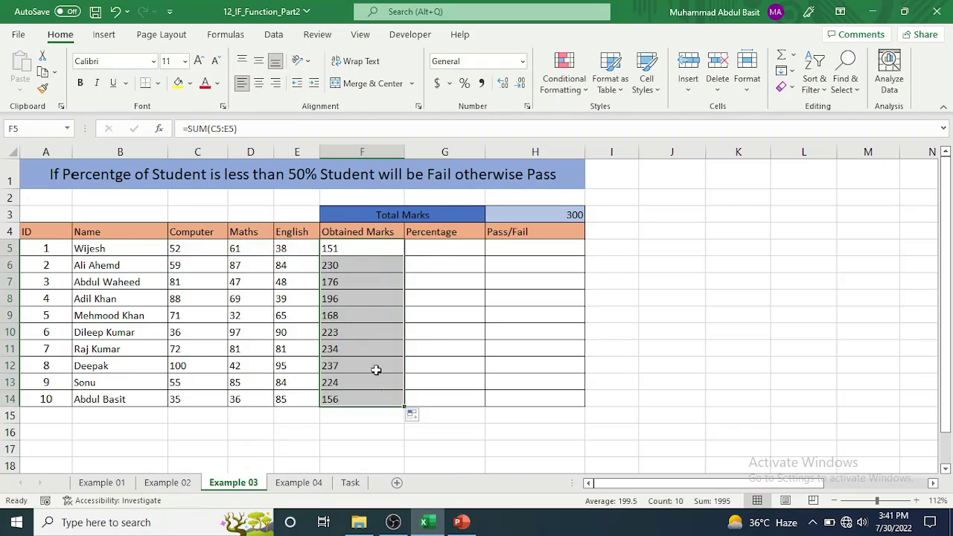
pyautogui.click(438, 245)
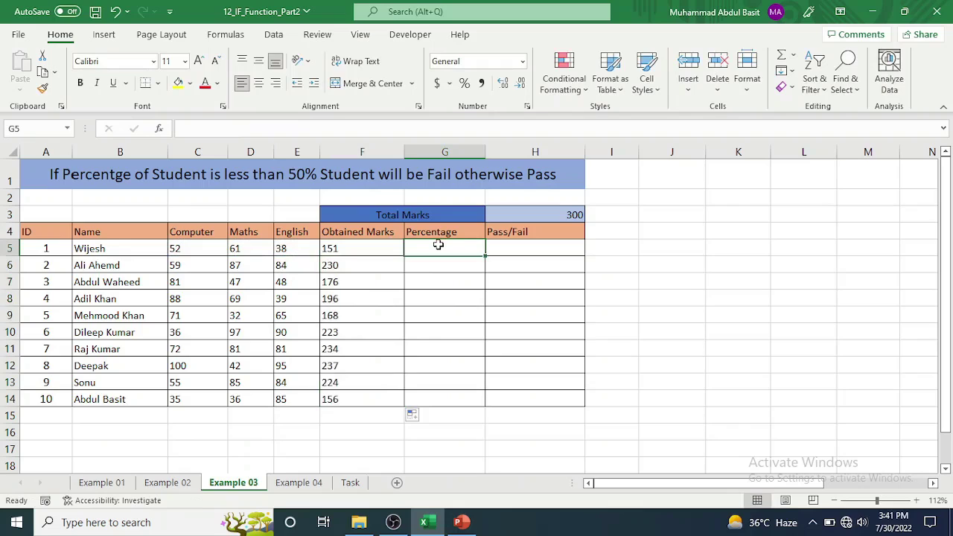
# Enter =F5/$H$3 in G5, format it as a whole percentage, and fill down to G14.
pyautogui.write('=')
pyautogui.click(359, 249)
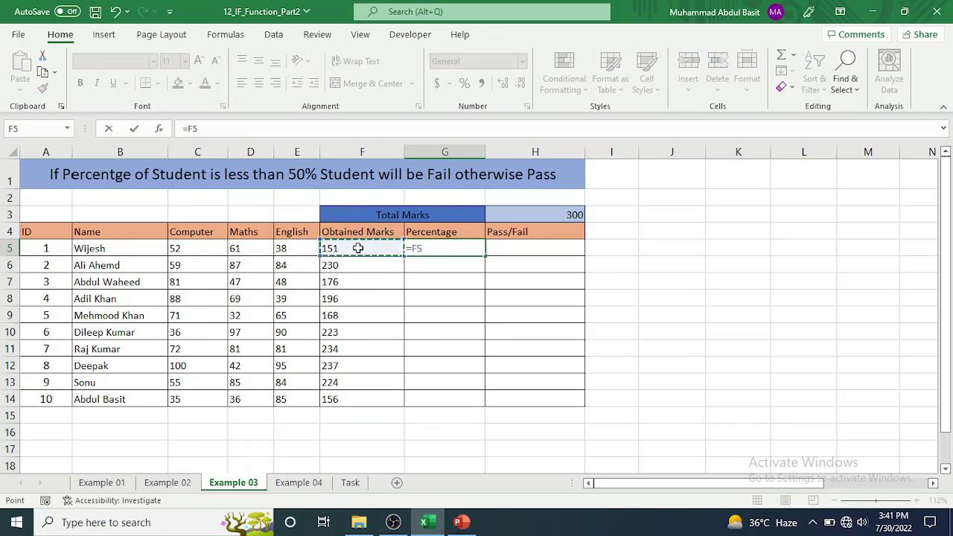
pyautogui.write('/')
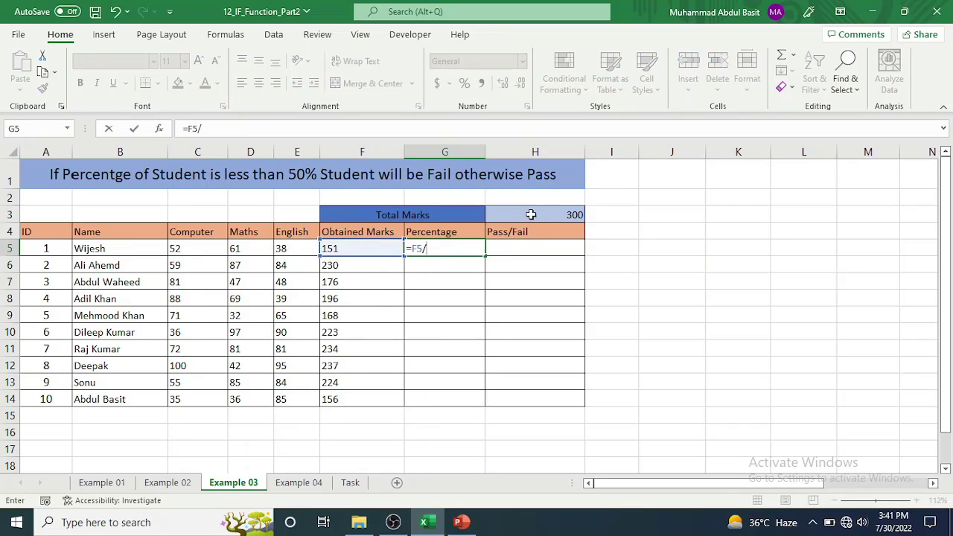
pyautogui.click(531, 214)
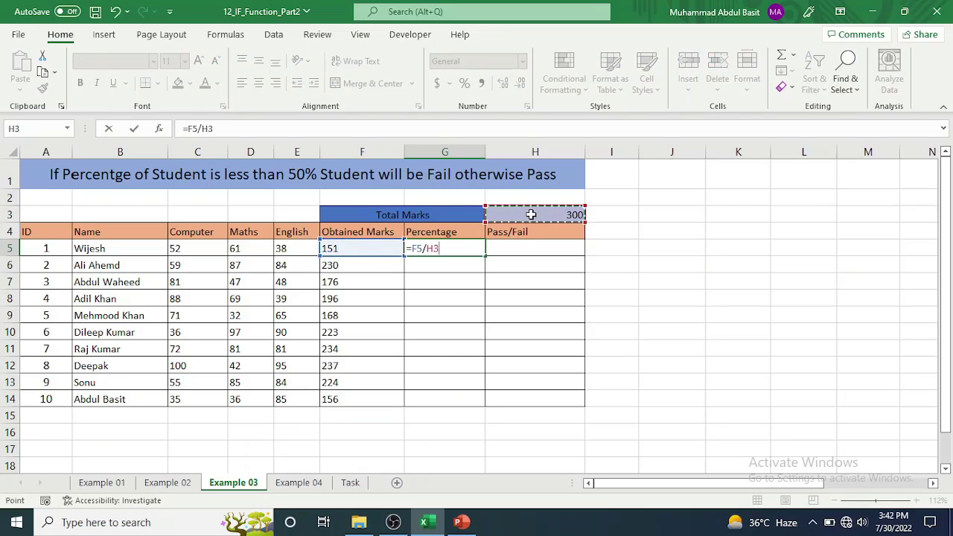
pyautogui.press('F4')
pyautogui.press('Return')
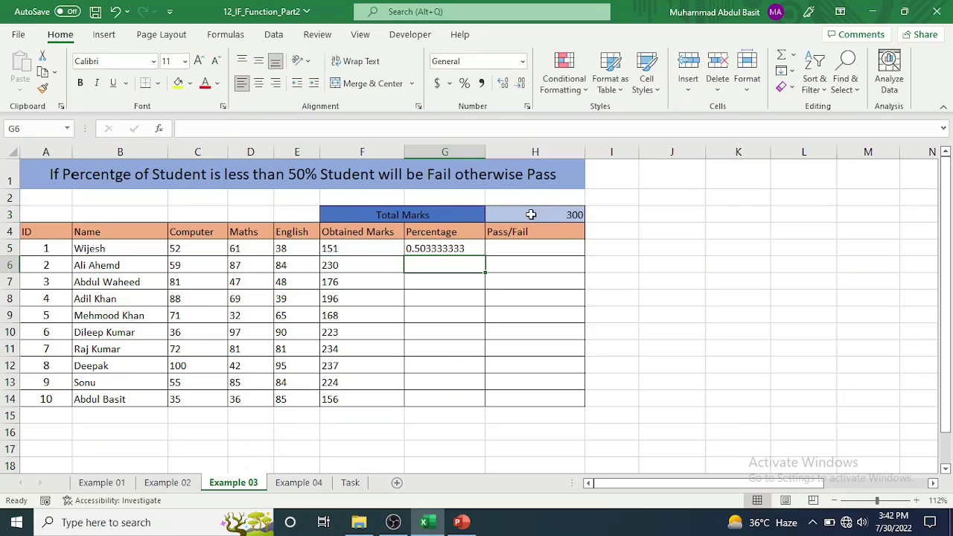
pyautogui.click(454, 247)
pyautogui.click(464, 83)
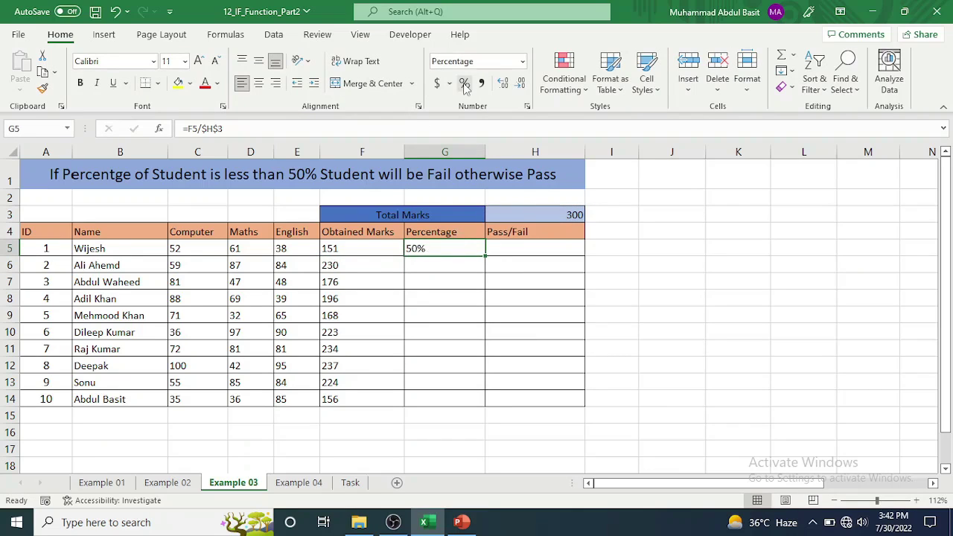
pyautogui.doubleClick(485, 255)
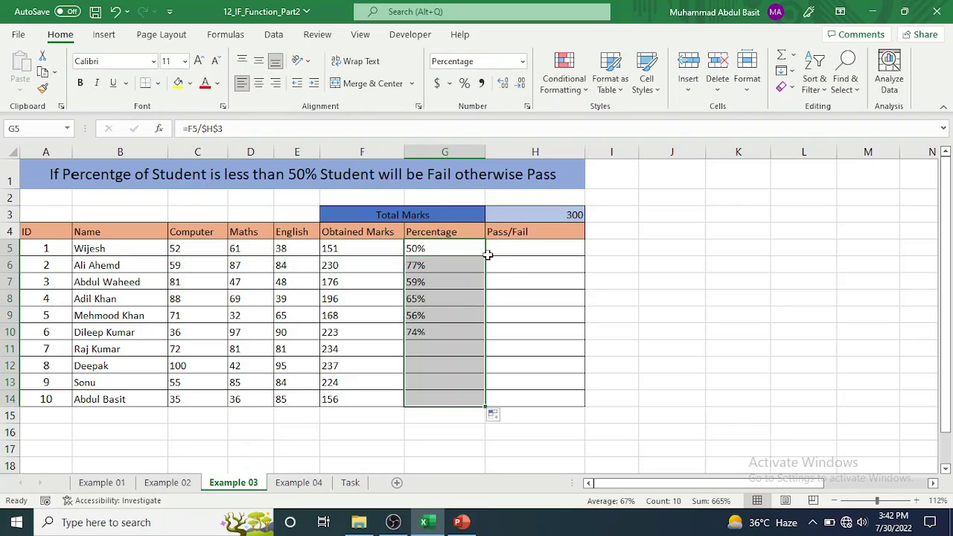
pyautogui.click(519, 248)
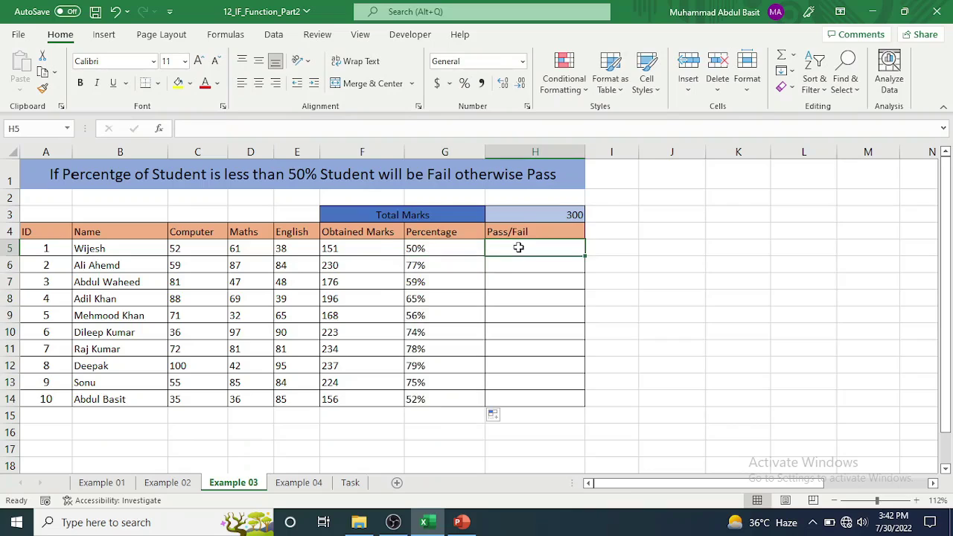
# Enter =IF(G5<0.5,"Fail","Pass") in H5 and fill it down to H14.
pyautogui.write('=')
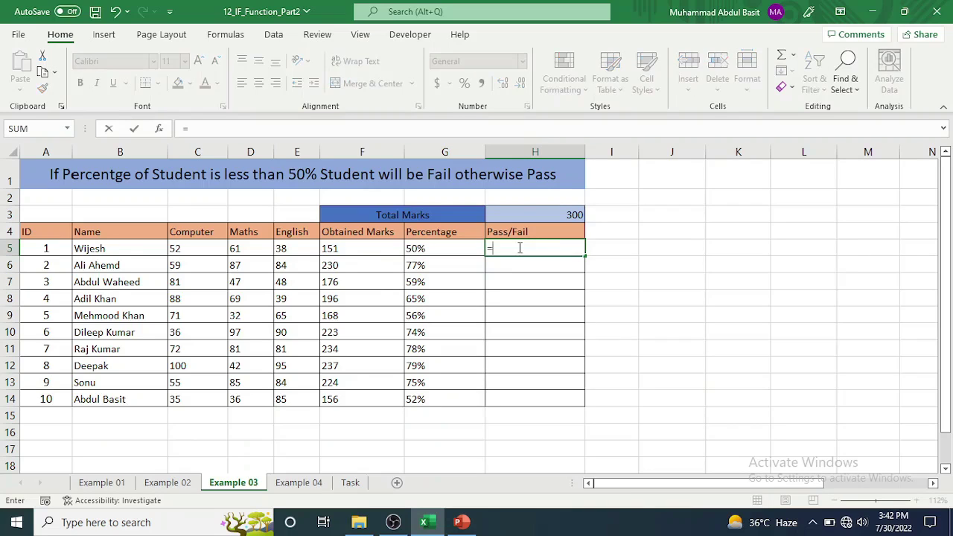
pyautogui.write('if')
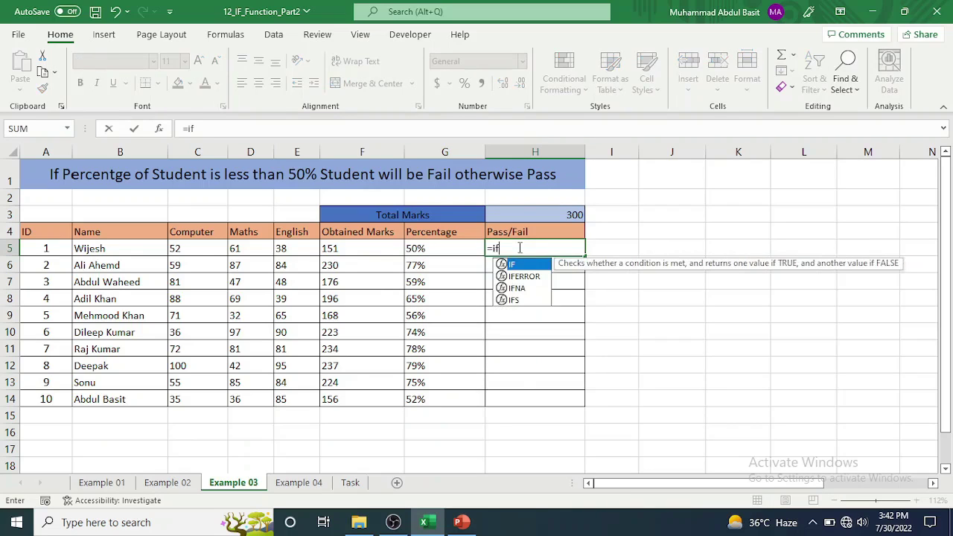
pyautogui.write('(')
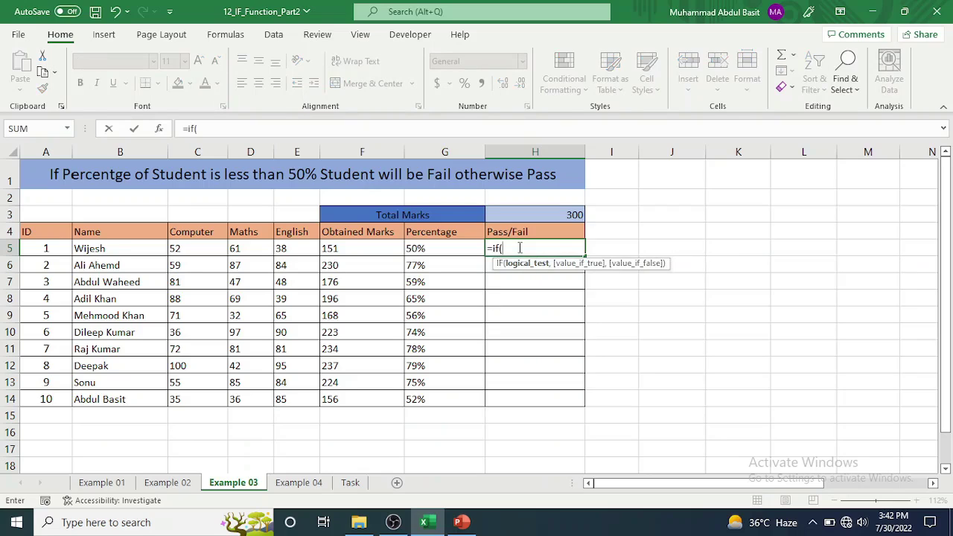
pyautogui.click(472, 251)
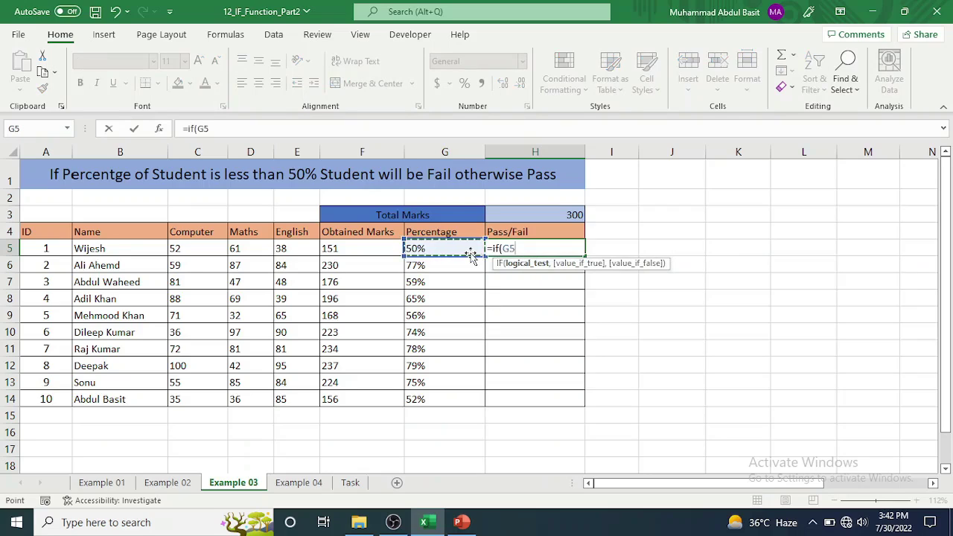
pyautogui.write('<')
pyautogui.write('0.5')
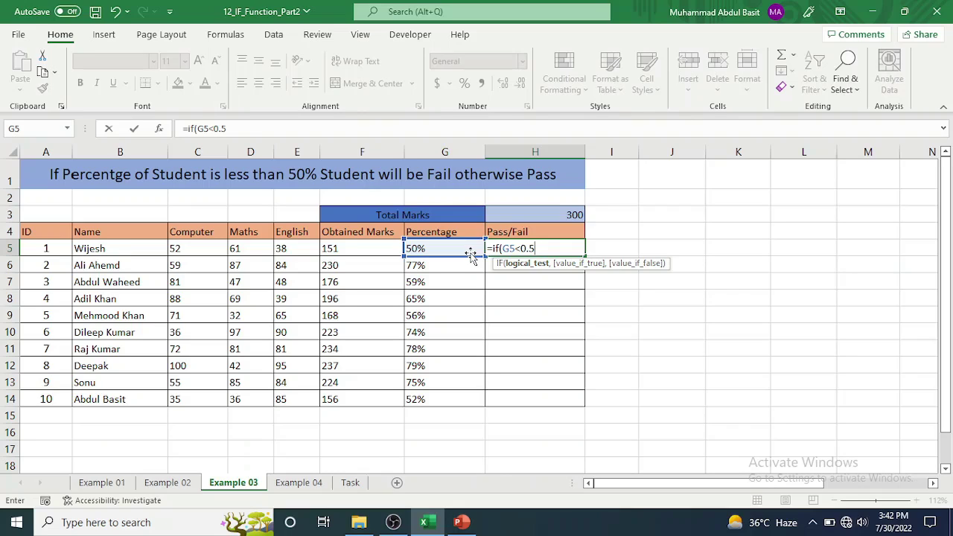
pyautogui.write(',"F')
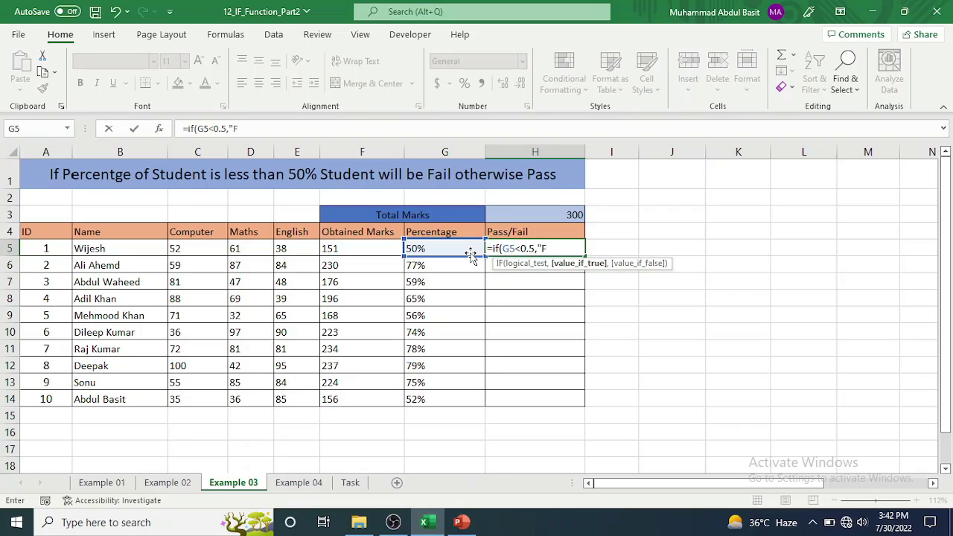
pyautogui.write('ail')
pyautogui.write('",')
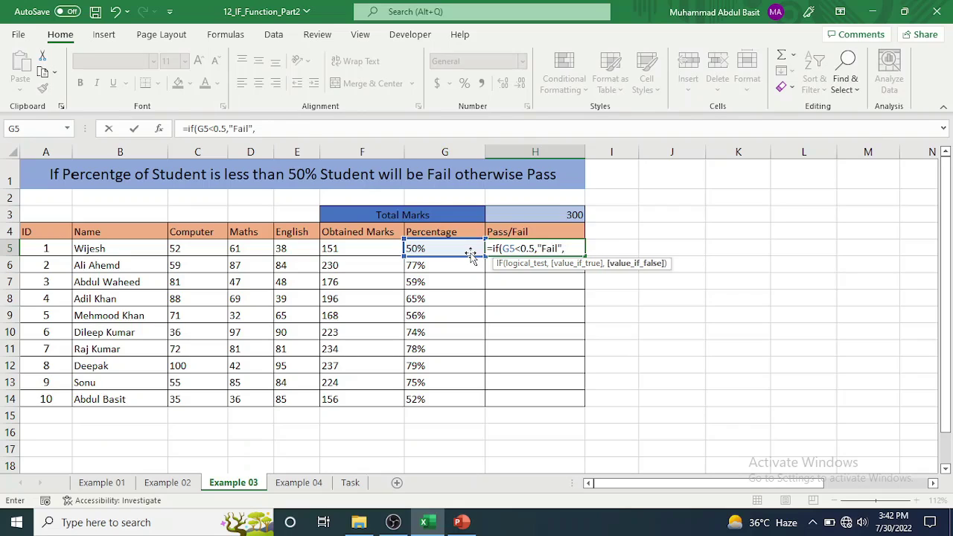
pyautogui.write('"P')
pyautogui.write('ass"')
pyautogui.write(')')
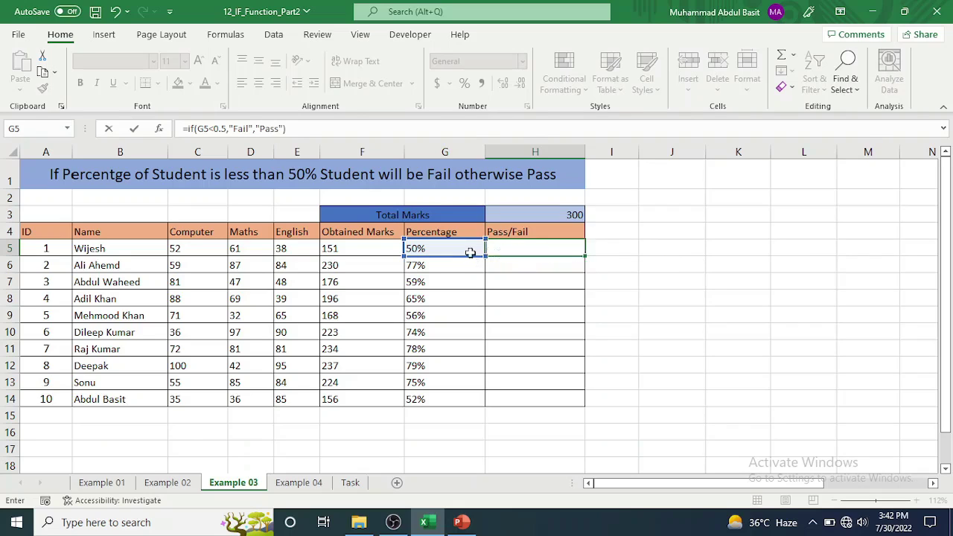
pyautogui.press('Return')
pyautogui.click(510, 248)
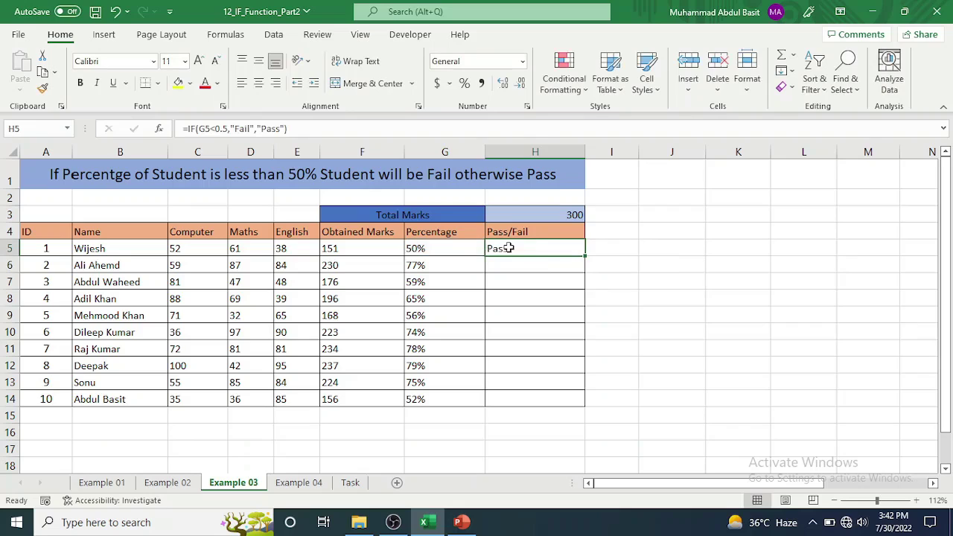
pyautogui.doubleClick(585, 256)
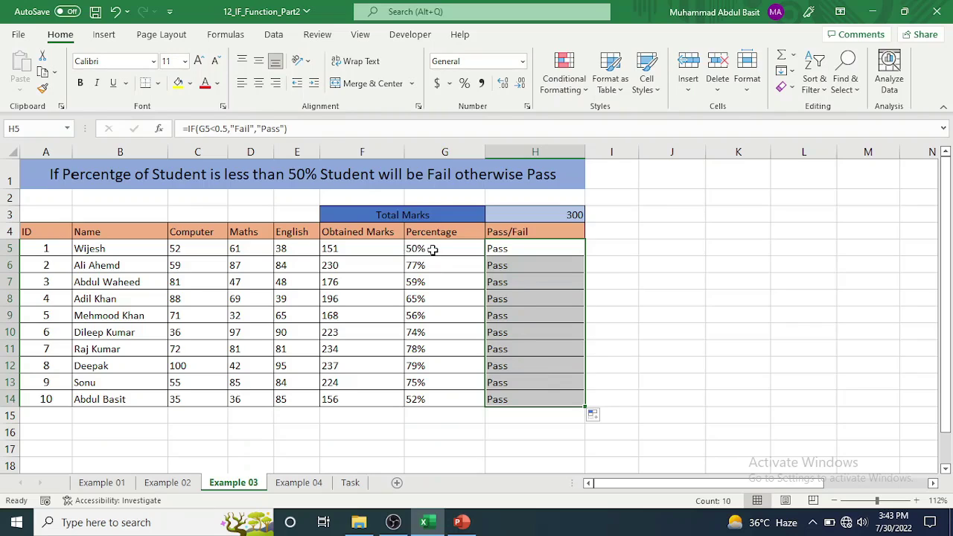
# Change the first Computer mark in C5 to 45 so it shows Fail, then open Example 04.
pyautogui.click(208, 251)
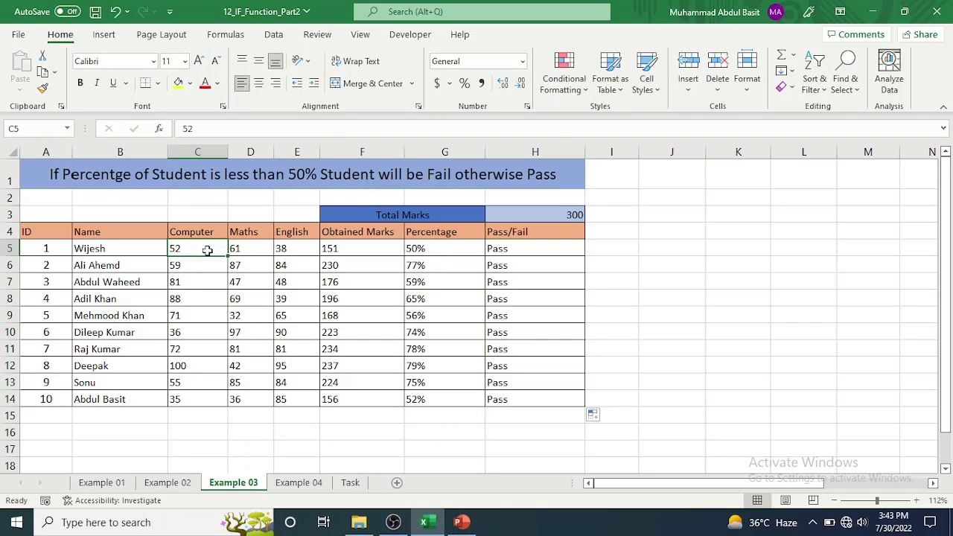
pyautogui.write('45')
pyautogui.press('Return')
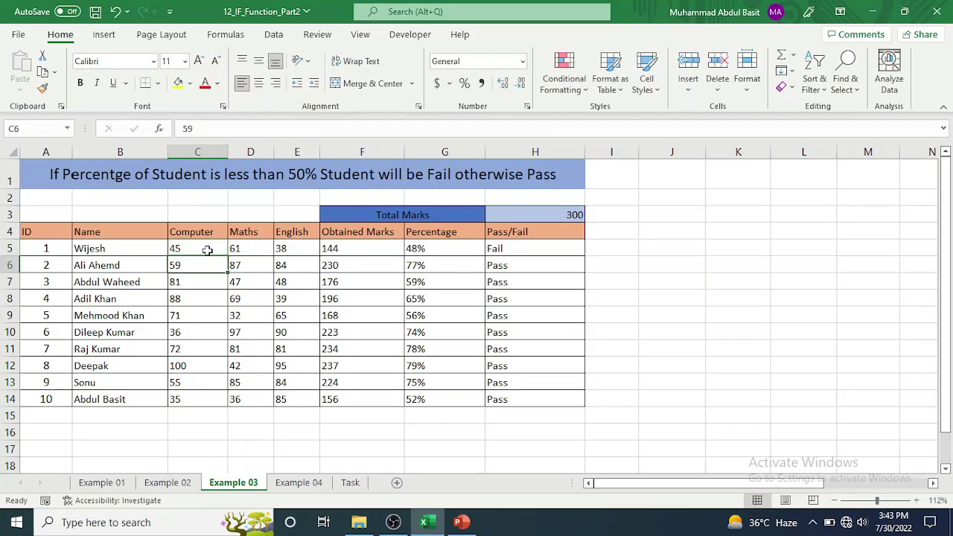
pyautogui.click(208, 250)
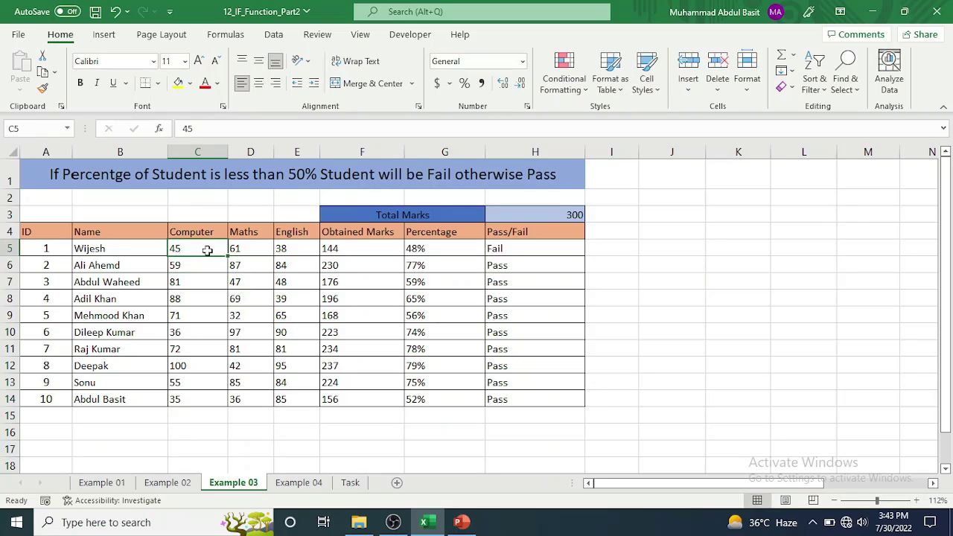
pyautogui.click(296, 485)
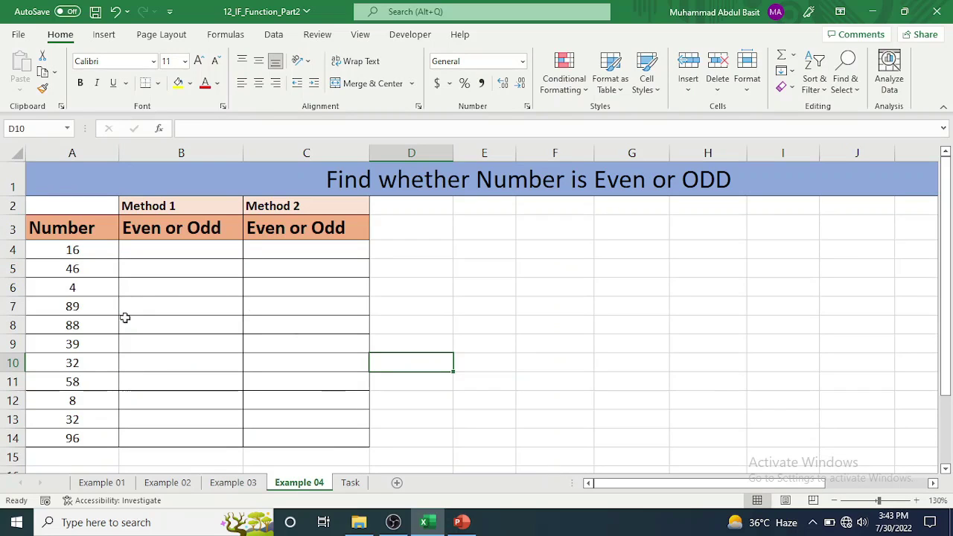
# Enter the test formula =ISEVEN(A4) in cell E4.
pyautogui.click(164, 246)
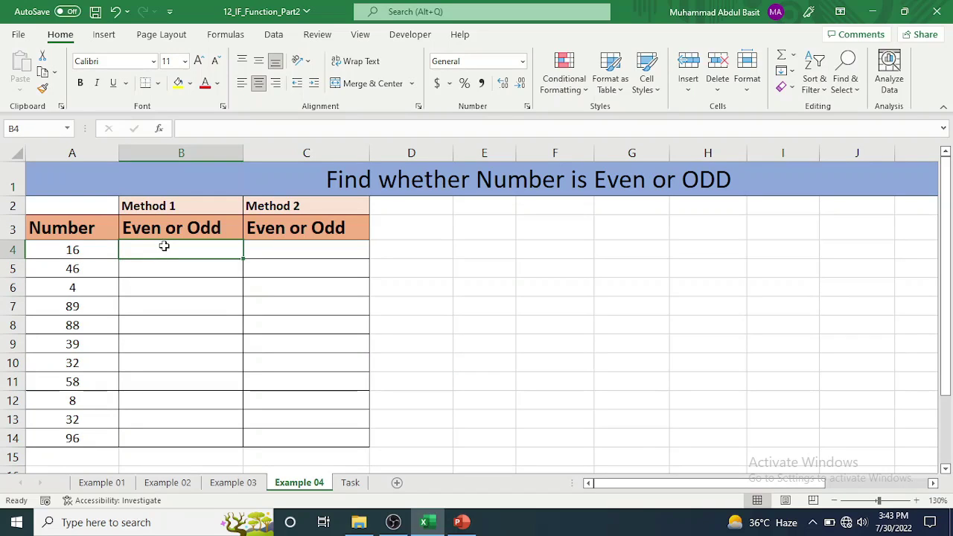
pyautogui.click(471, 251)
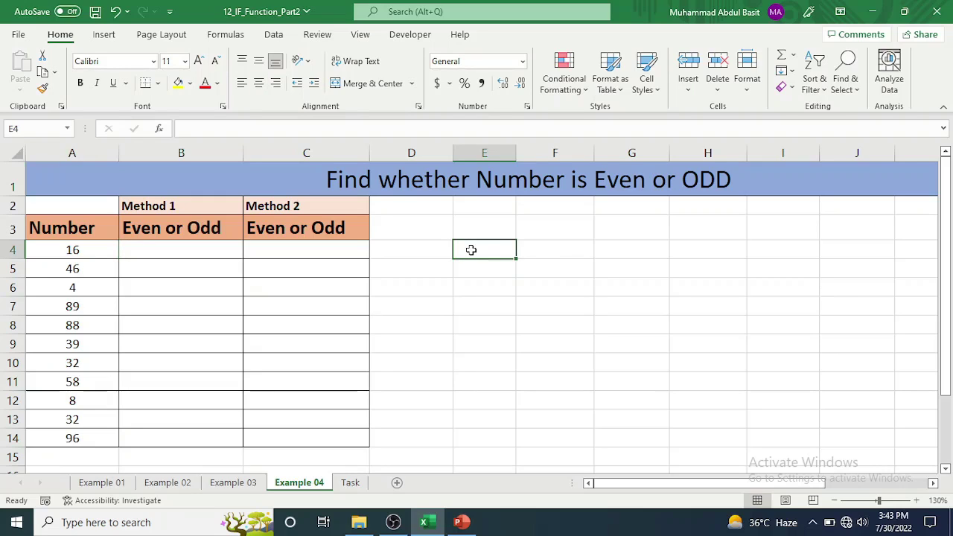
pyautogui.write('=')
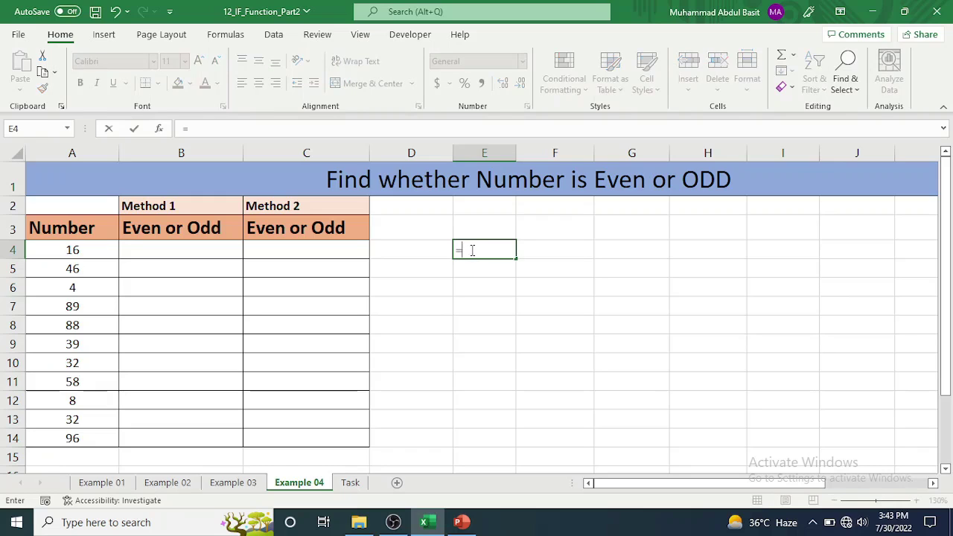
pyautogui.write('ise')
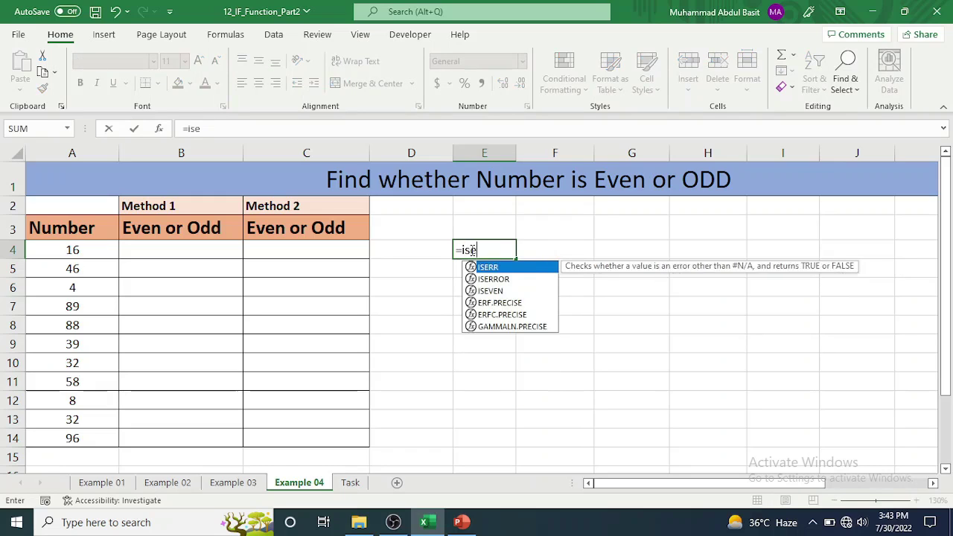
pyautogui.write('v')
pyautogui.press('Tab')
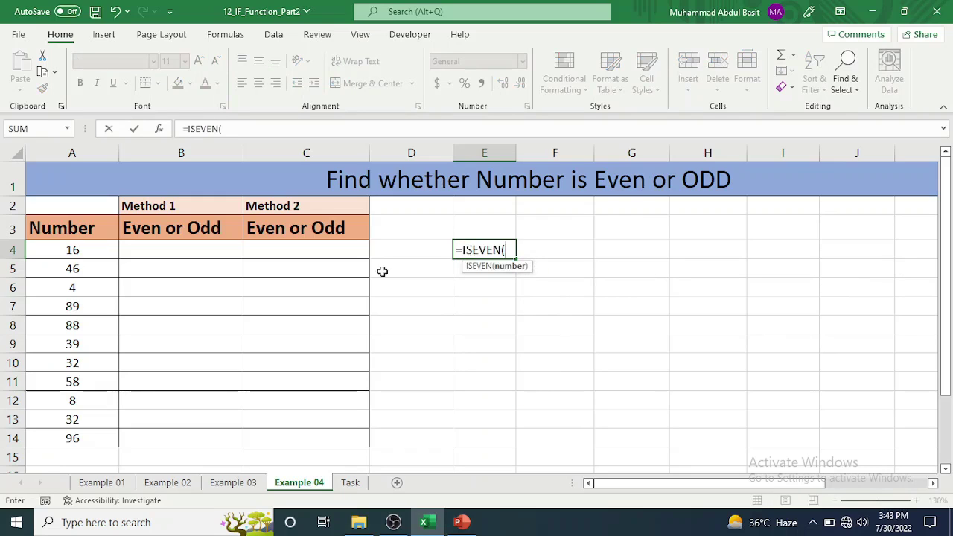
pyautogui.click(69, 251)
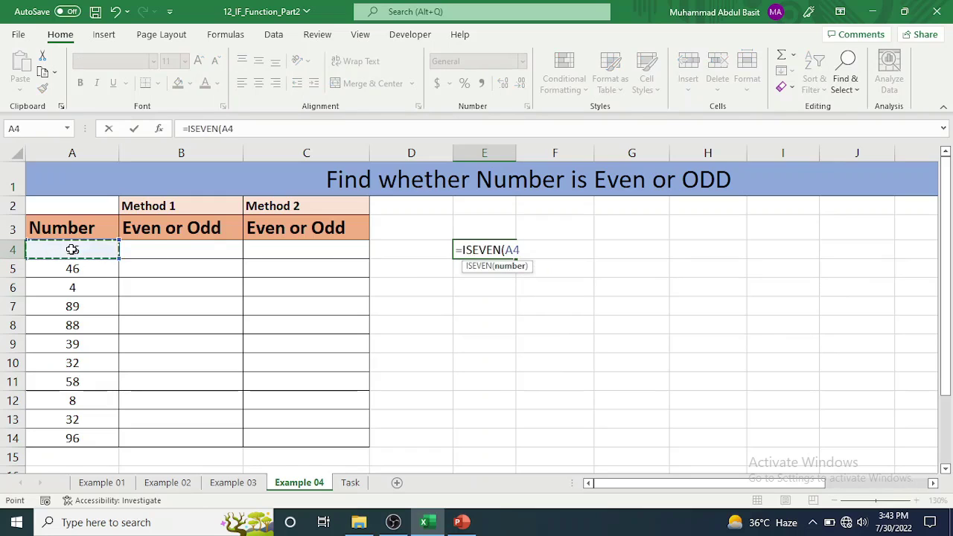
pyautogui.press('Return')
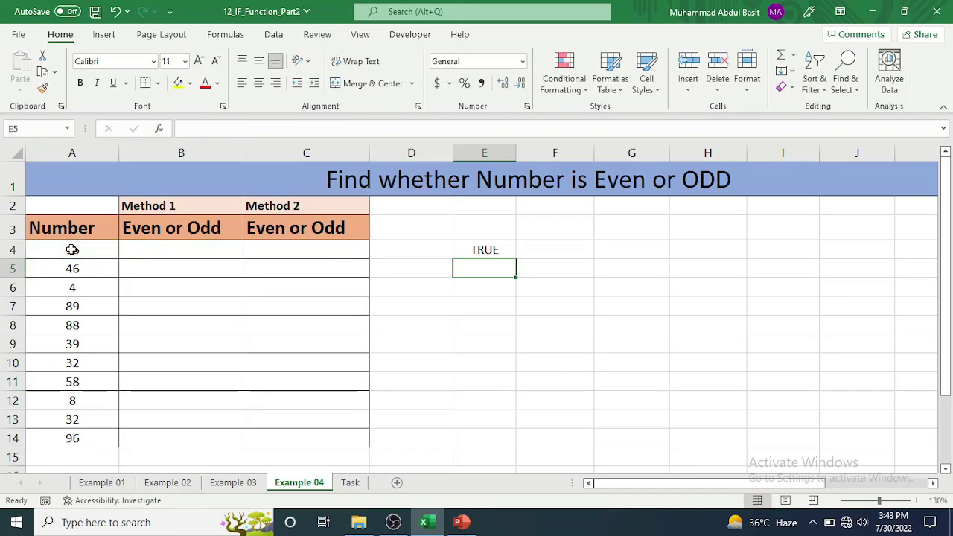
pyautogui.press('Up')
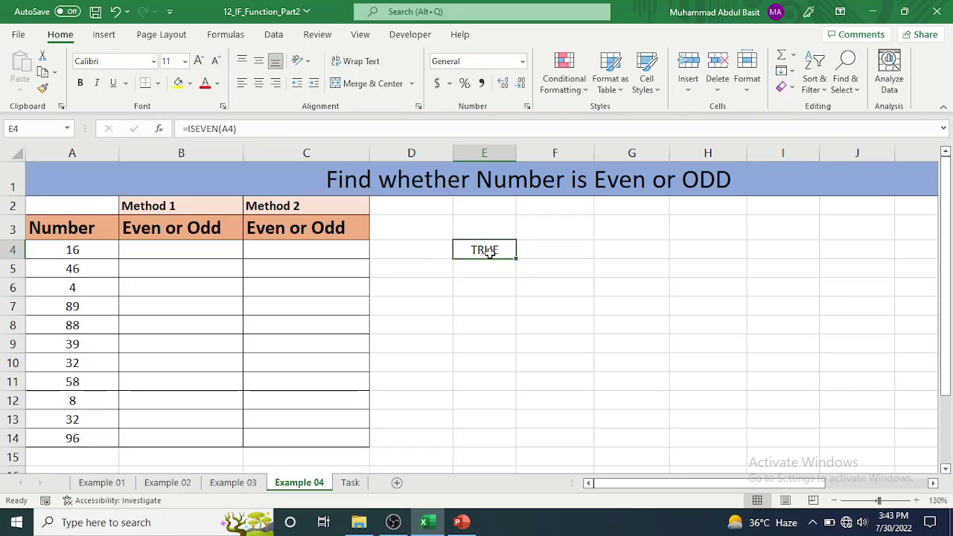
# Change the number in A4 from 16 to 17 so E4 reads FALSE.
pyautogui.click(102, 254)
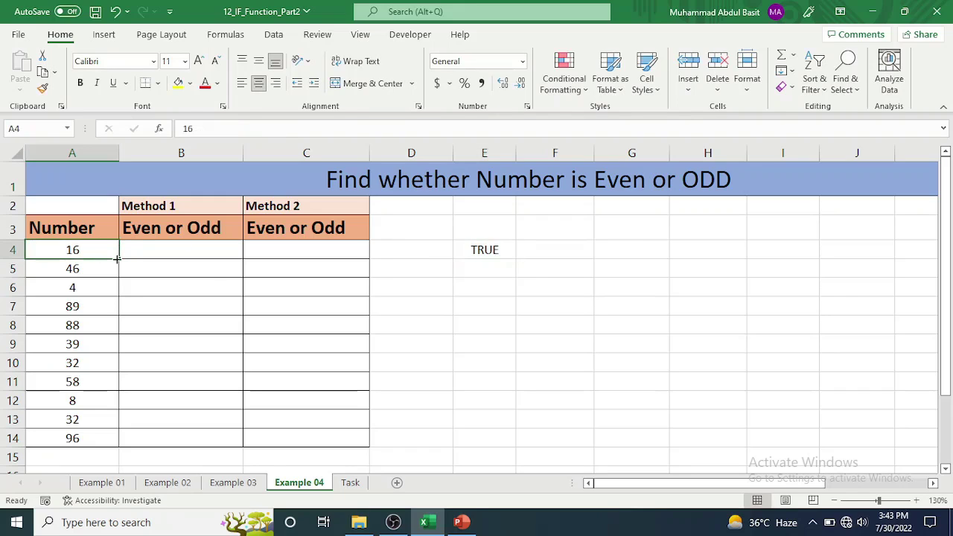
pyautogui.write('17')
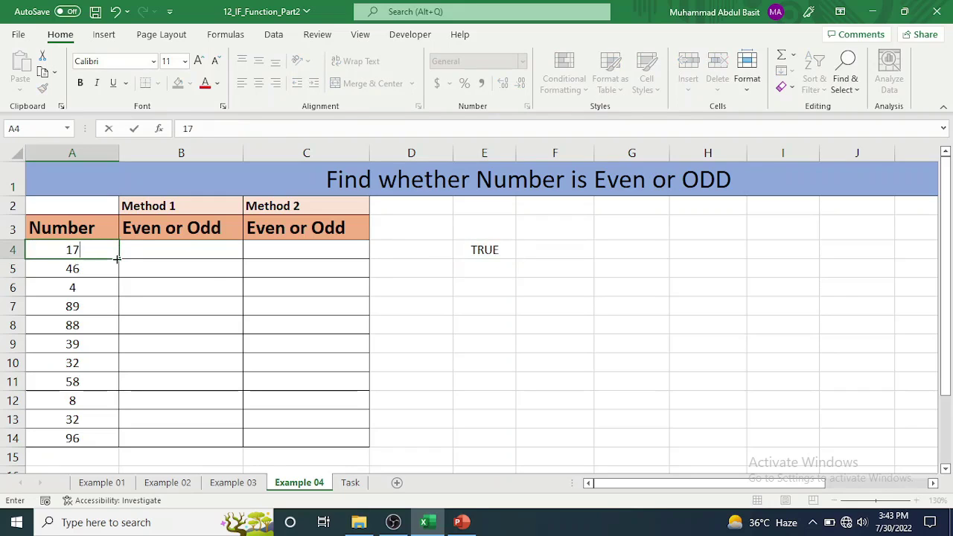
pyautogui.press('Return')
pyautogui.click(117, 258)
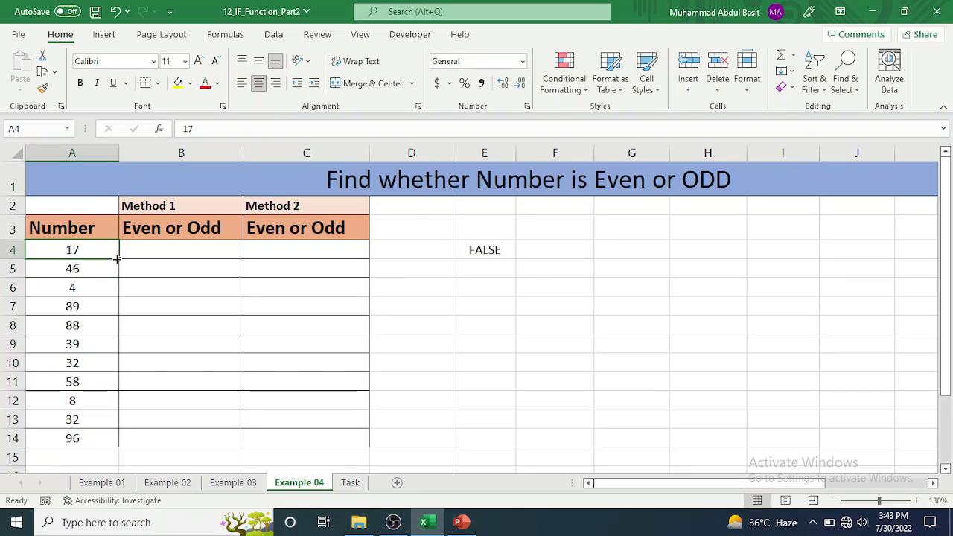
# Enter =IF(ISEVEN(A4),"Even","Odd") in cell B4 under Method 1.
pyautogui.press('Right')
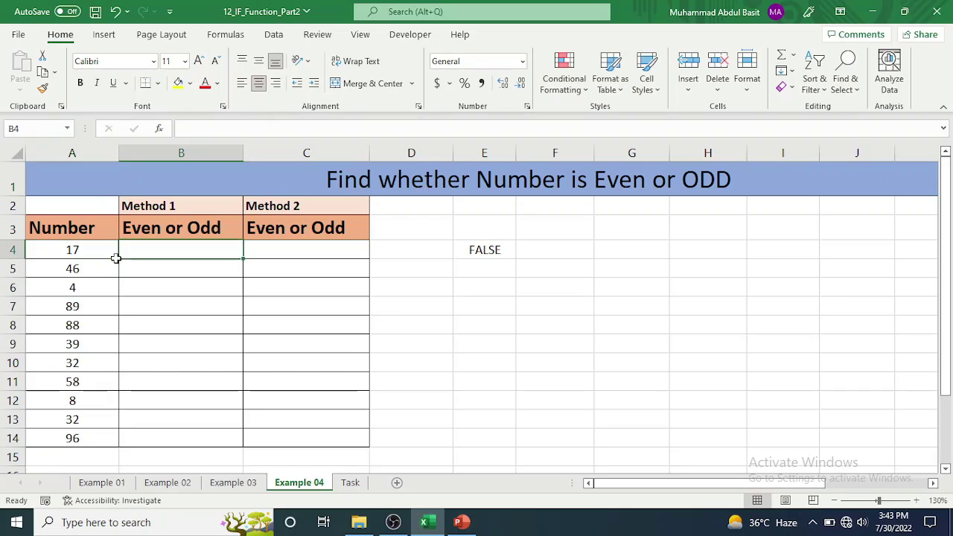
pyautogui.write('=')
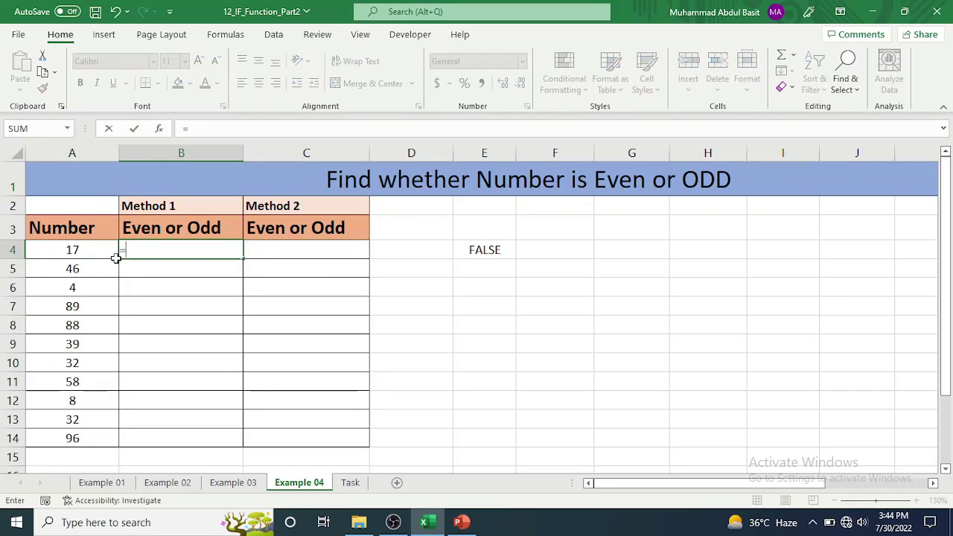
pyautogui.write('if')
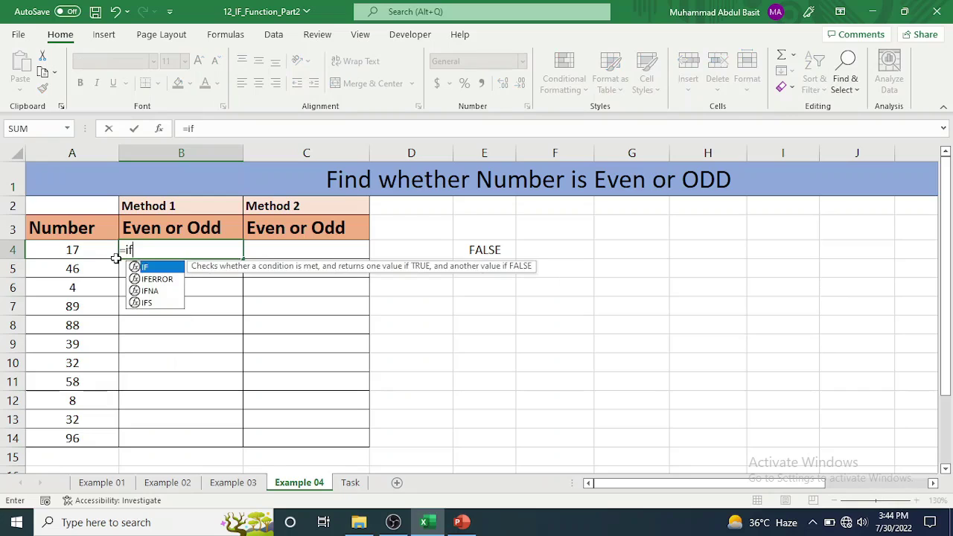
pyautogui.write('(')
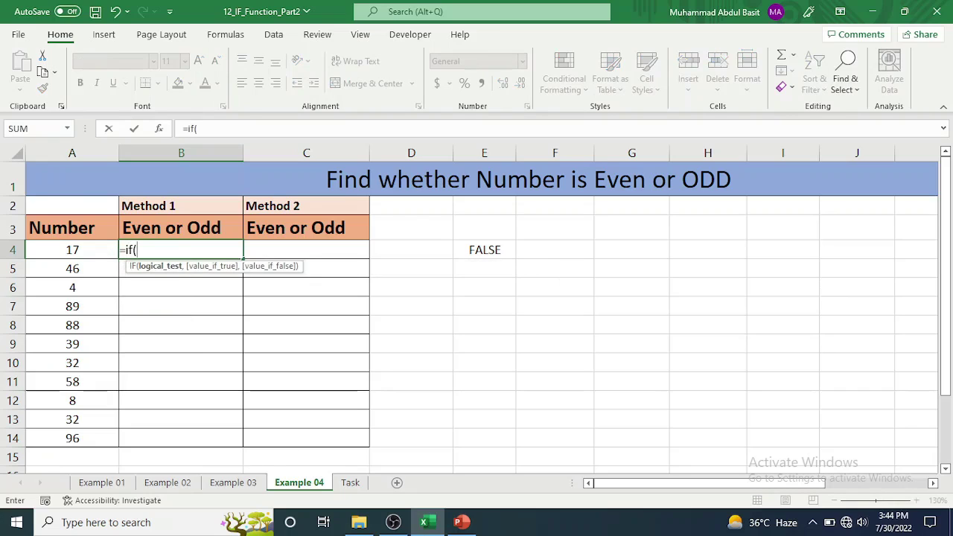
pyautogui.write('i')
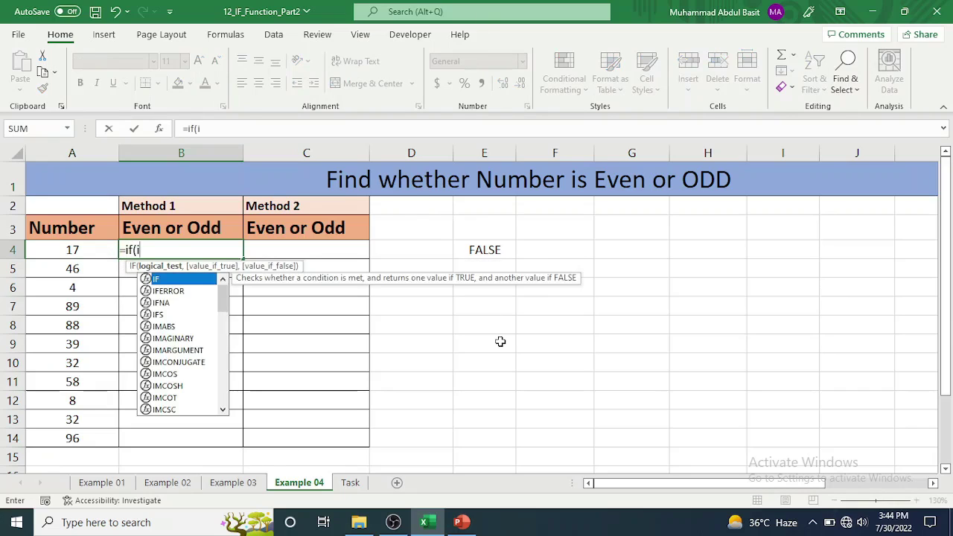
pyautogui.write('sev')
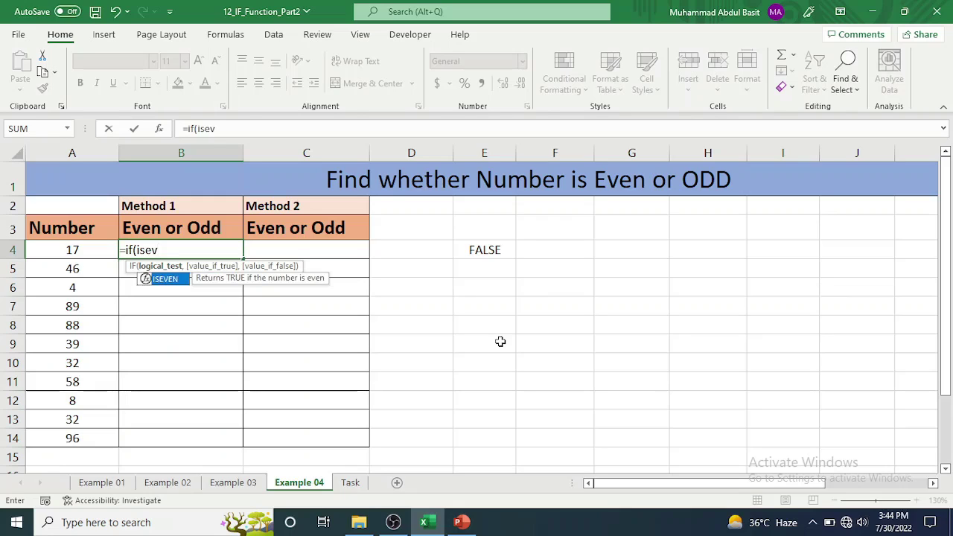
pyautogui.press('Tab')
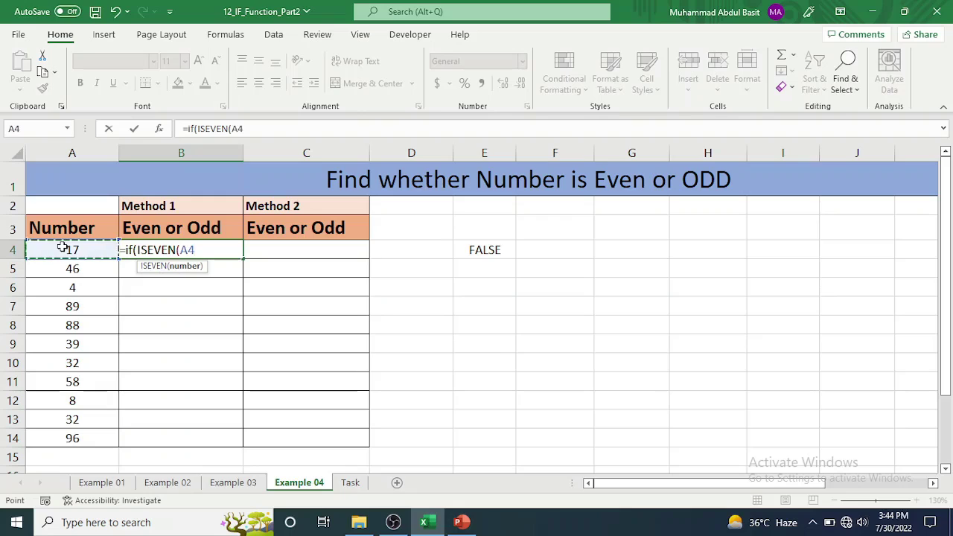
pyautogui.write(')')
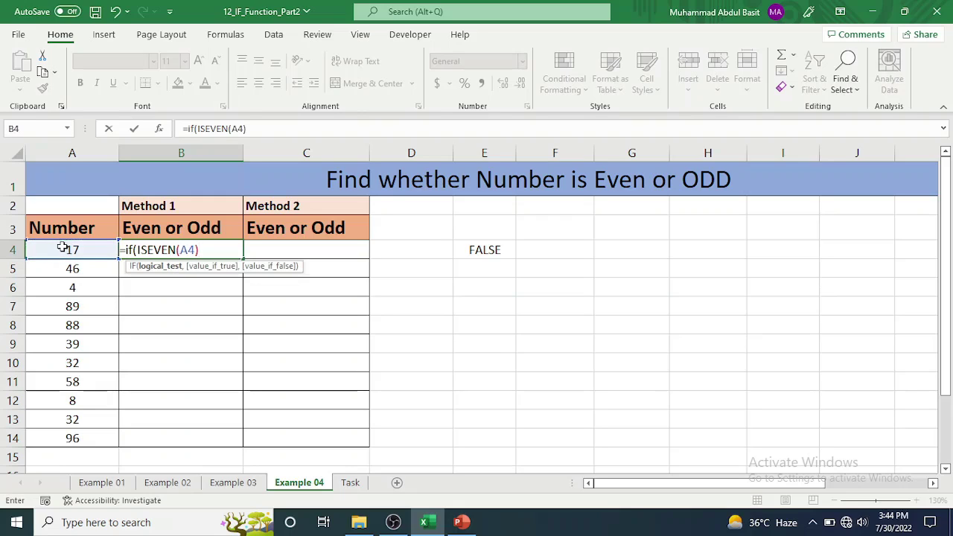
pyautogui.write(',')
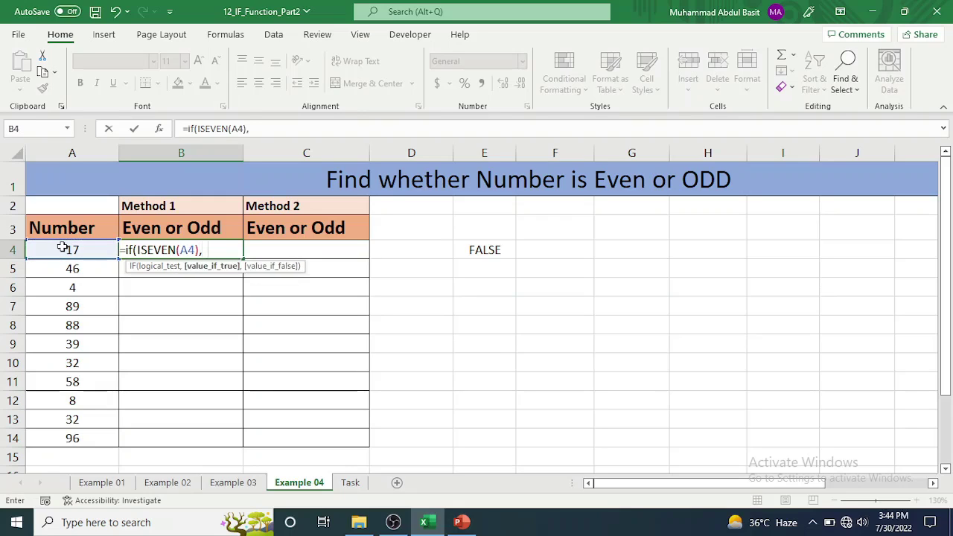
pyautogui.write('"E')
pyautogui.write('ven')
pyautogui.write('",')
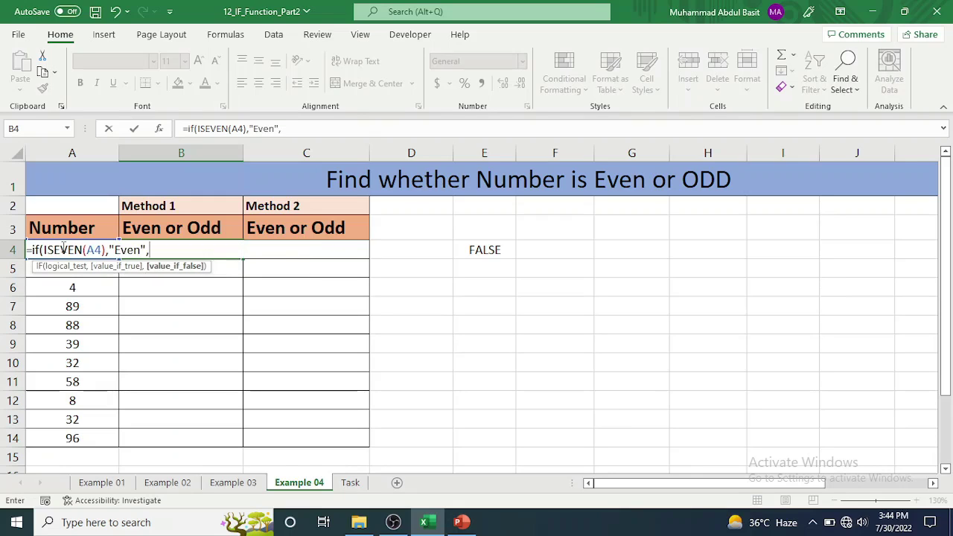
pyautogui.write('ODD')
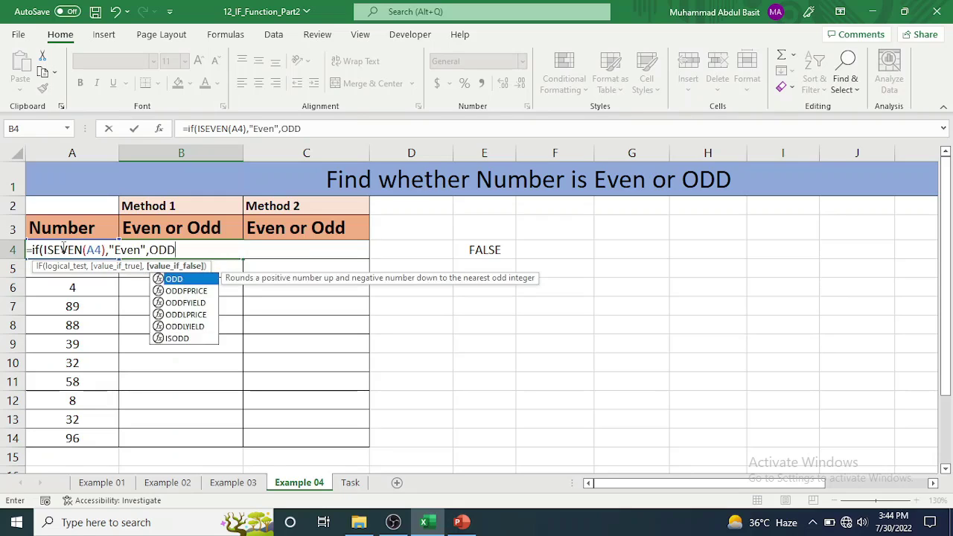
pyautogui.press('BackSpace')
pyautogui.press('BackSpace')
pyautogui.press('BackSpace')
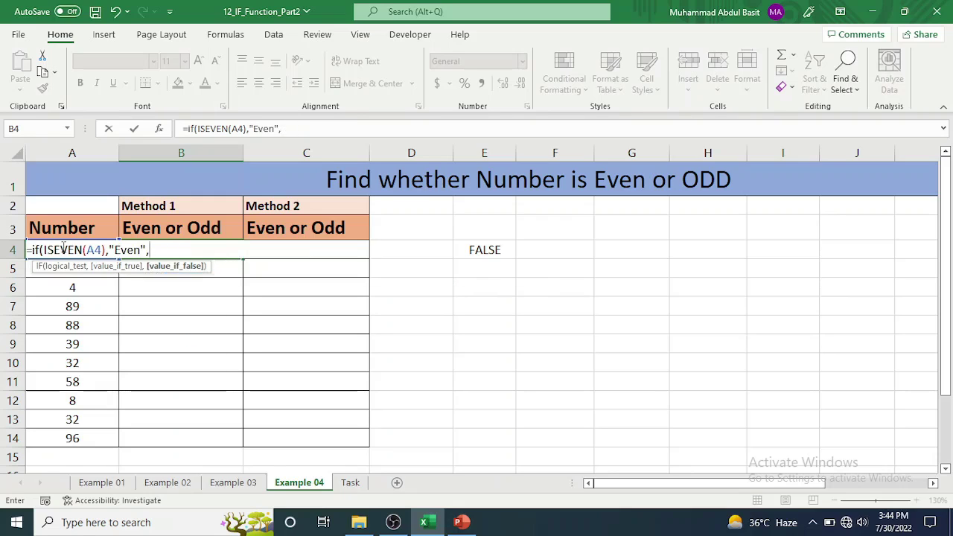
pyautogui.write(':')
pyautogui.write('"')
pyautogui.write('Odd')
pyautogui.write('")')
pyautogui.press('Return')
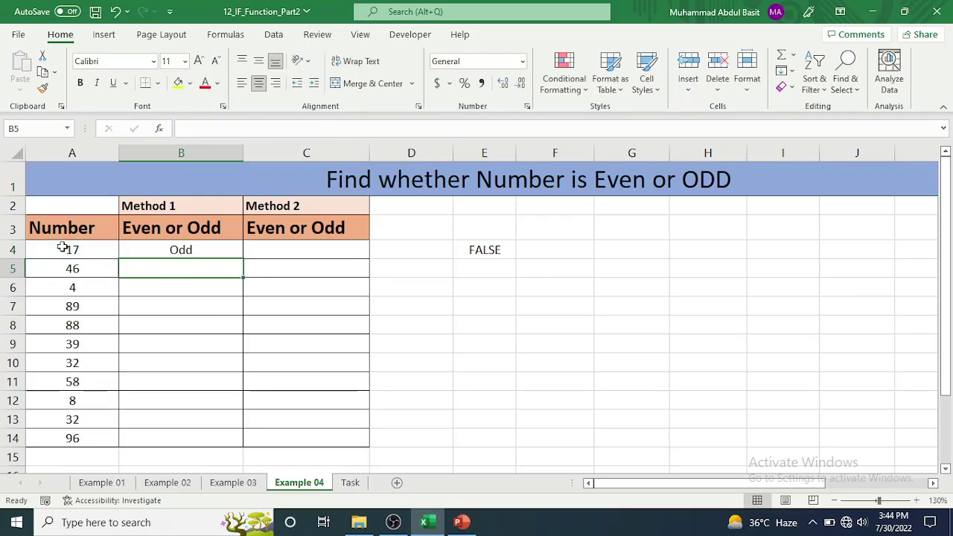
# Fill the B4 formula down through B14.
pyautogui.click(147, 252)
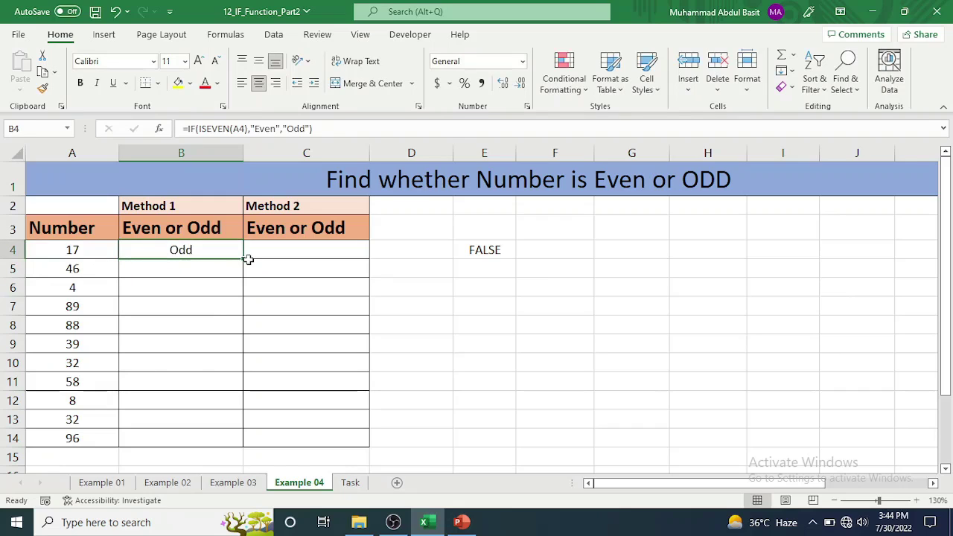
pyautogui.doubleClick(243, 258)
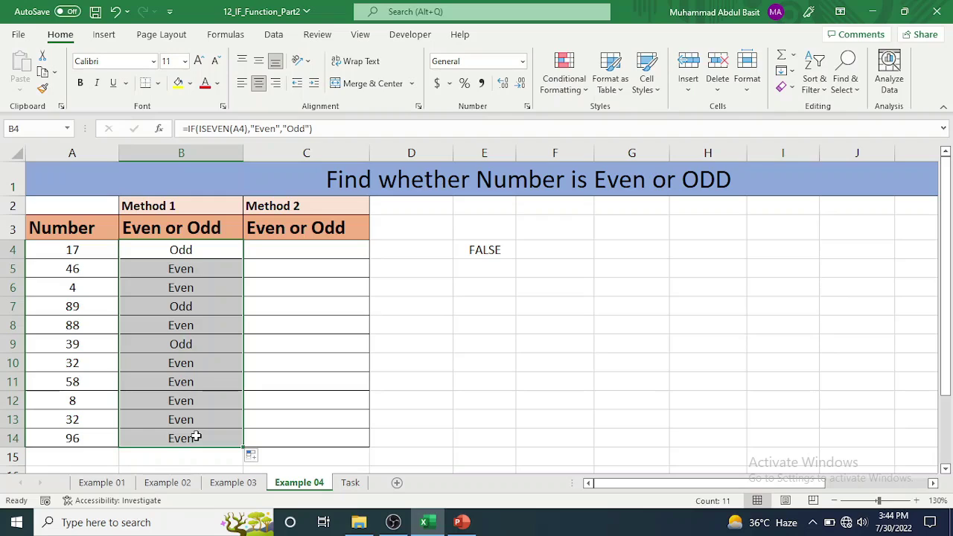
pyautogui.click(560, 269)
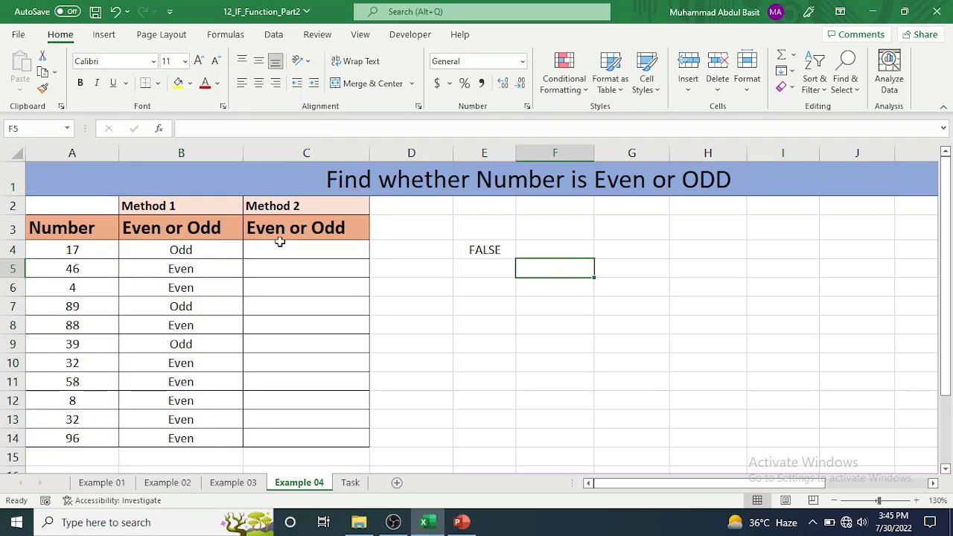
# Put a test =MOD(A4,2) in F4, returning remainder 1 for 17.
pyautogui.click(562, 254)
pyautogui.write('=')
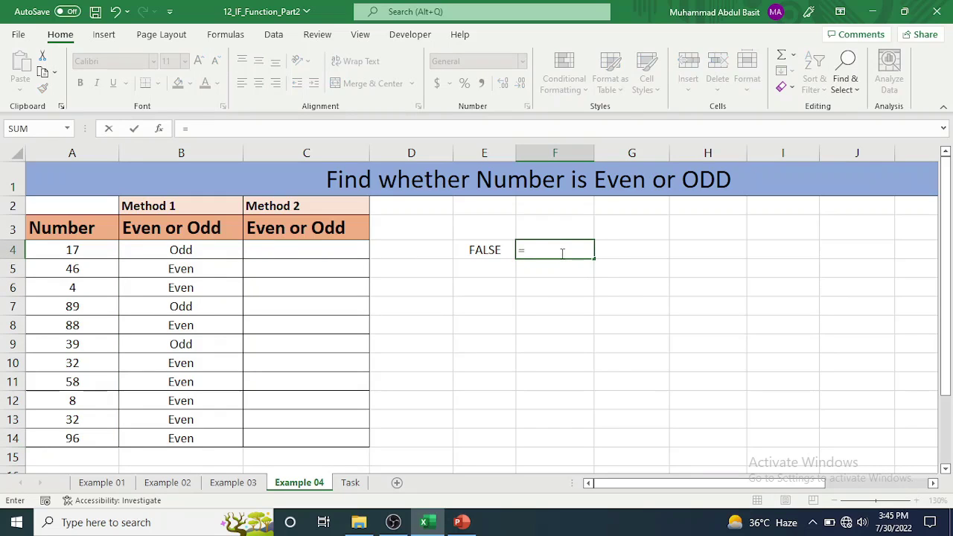
pyautogui.write('mod')
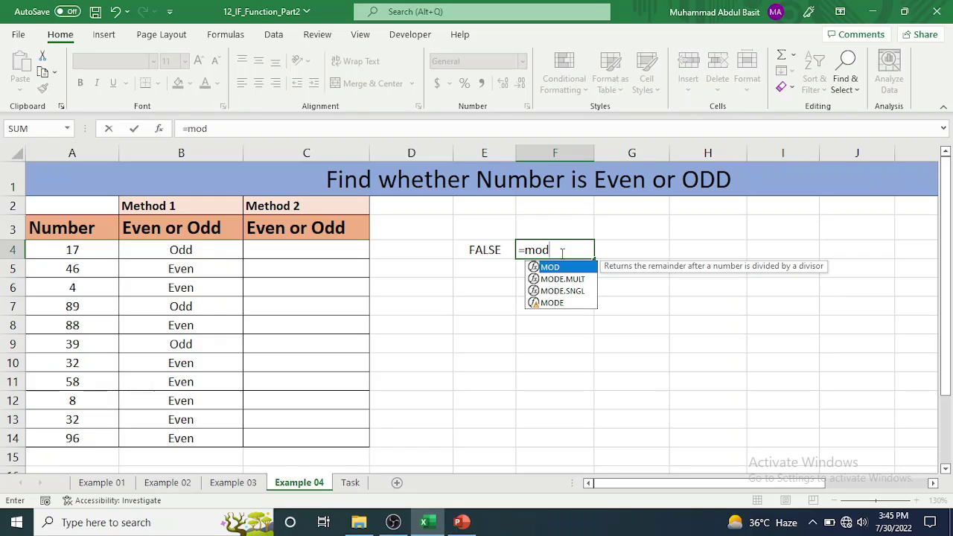
pyautogui.write('(')
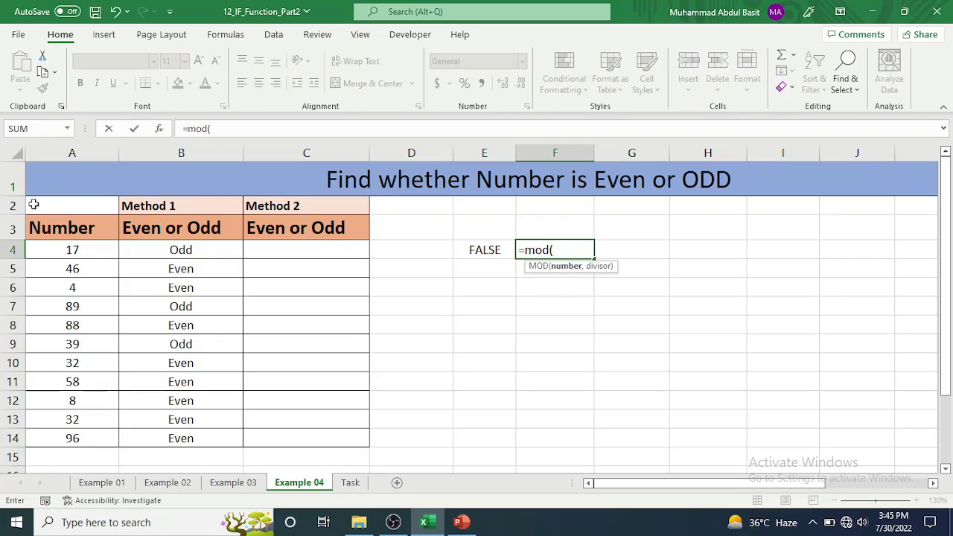
pyautogui.click(66, 250)
pyautogui.write(',')
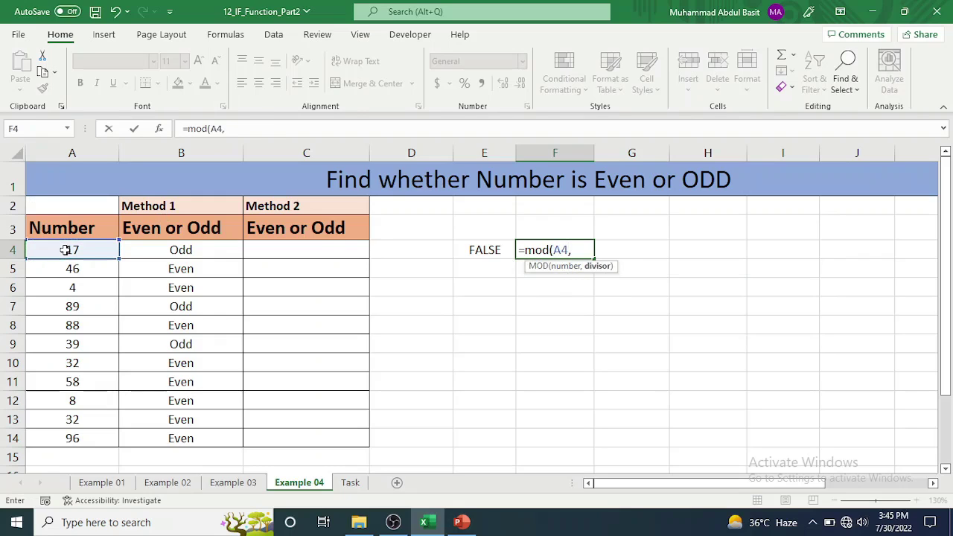
pyautogui.write('2')
pyautogui.press('Return')
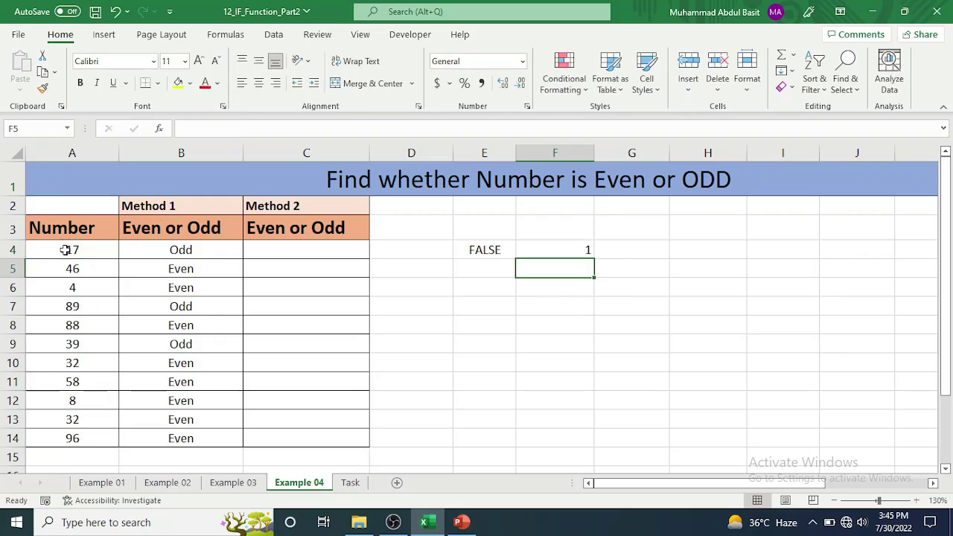
pyautogui.click(544, 250)
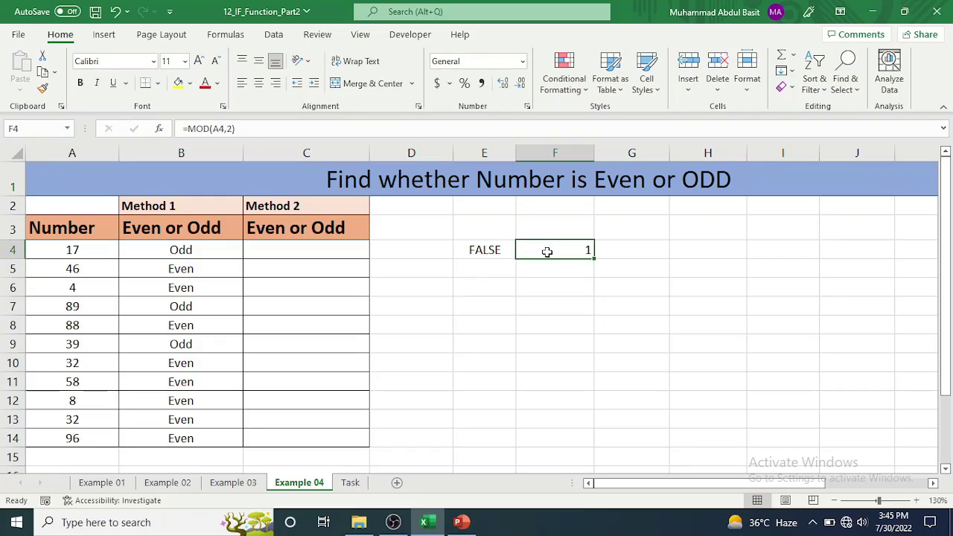
pyautogui.click(311, 247)
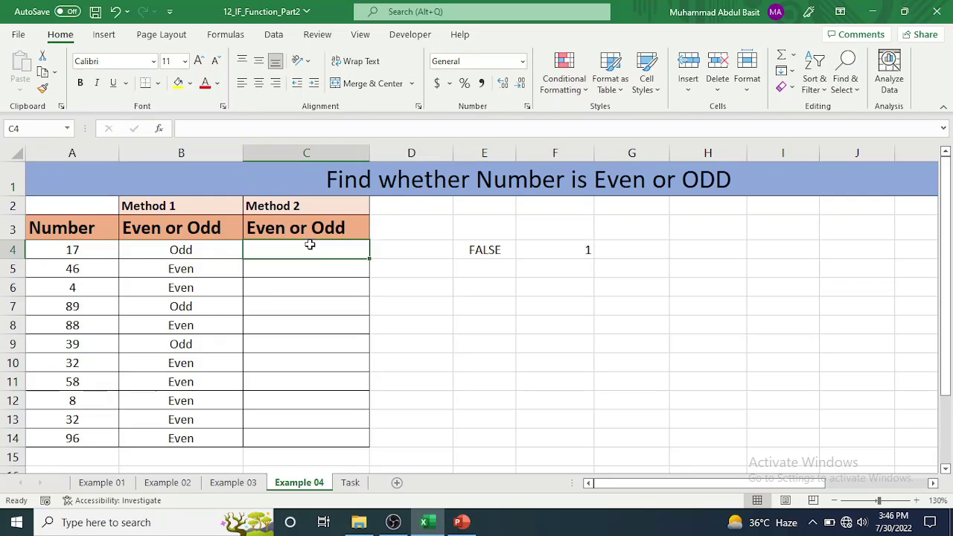
# Enter =IF(MOD(A4,2)=0,"Even","Odd") in C4 and fill it down to C14.
pyautogui.write('=if')
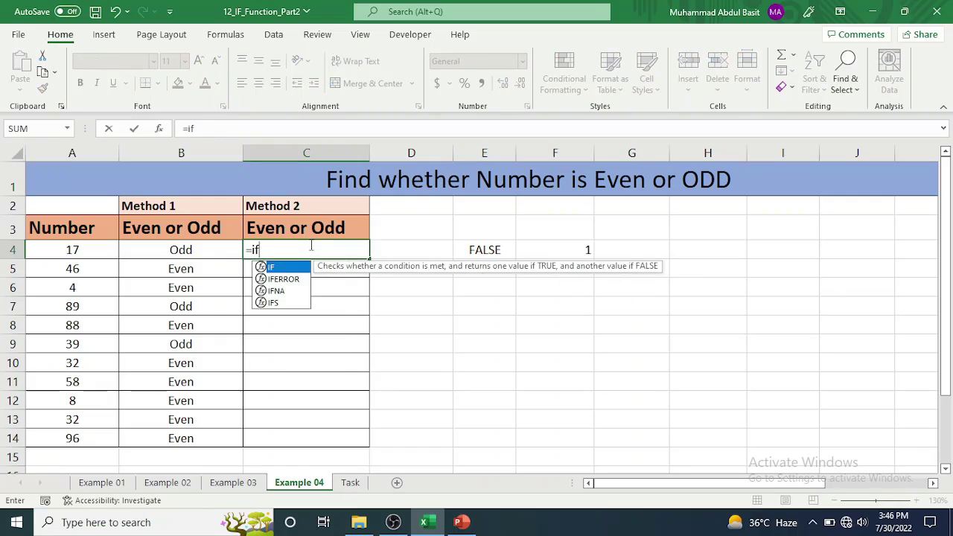
pyautogui.write('(m')
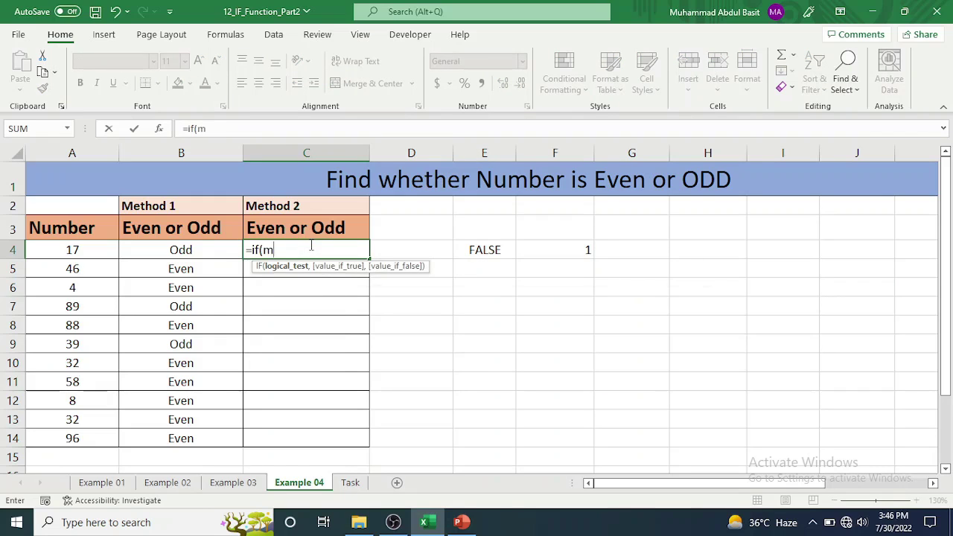
pyautogui.write('od')
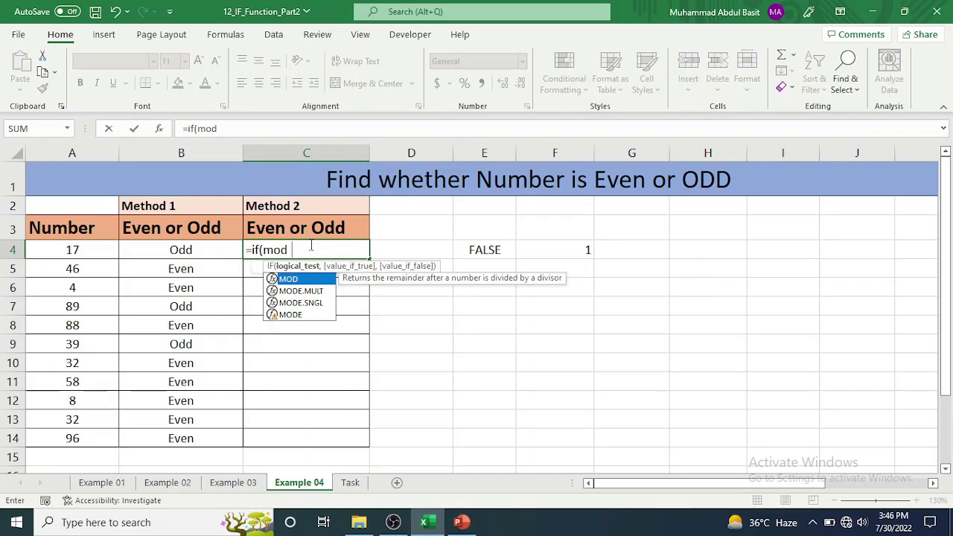
pyautogui.write('(')
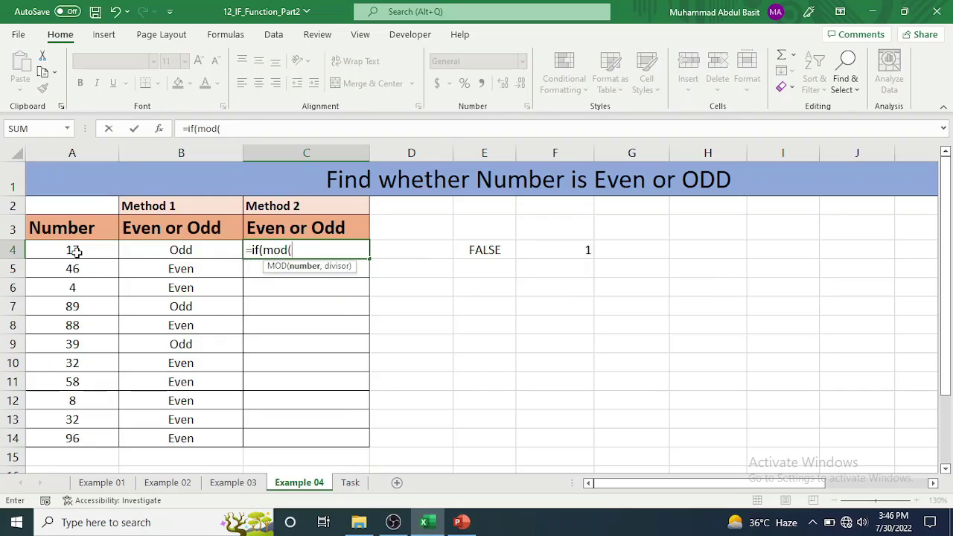
pyautogui.click(76, 252)
pyautogui.write(',')
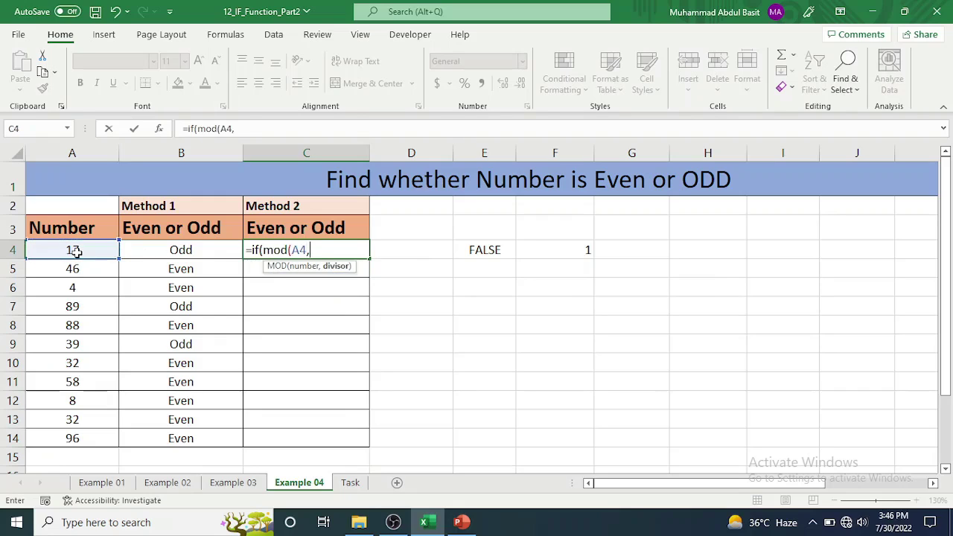
pyautogui.write('2')
pyautogui.write(')')
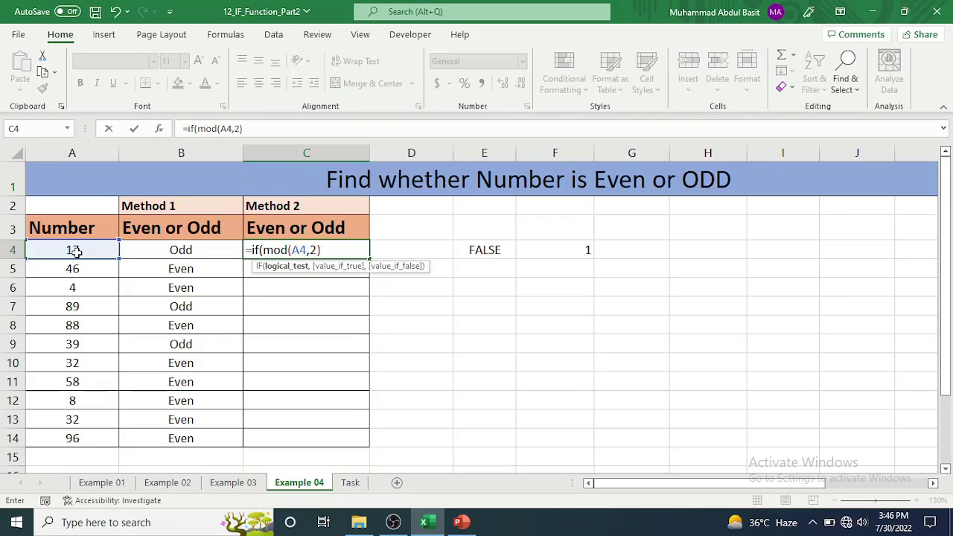
pyautogui.write('=')
pyautogui.write('0,')
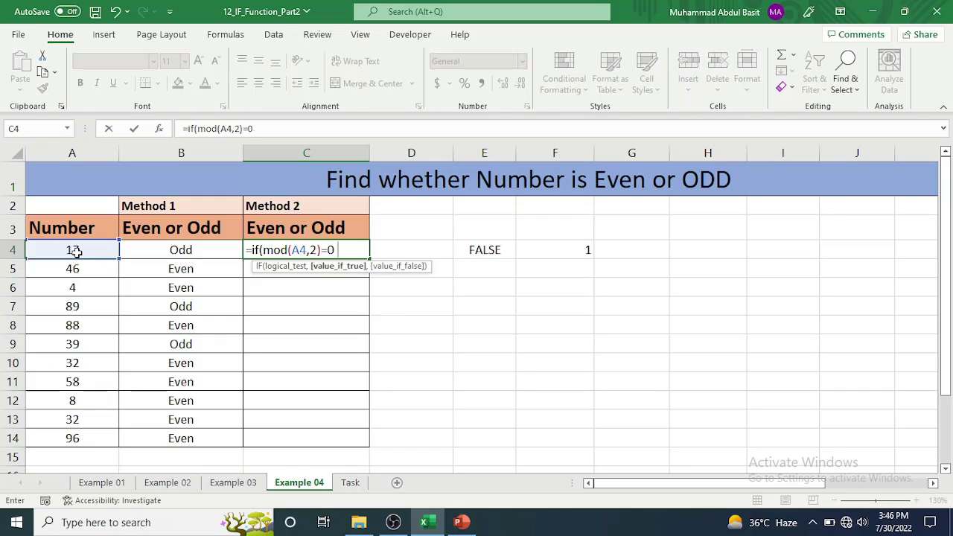
pyautogui.write('"')
pyautogui.write('Eve')
pyautogui.write('n"')
pyautogui.write(',')
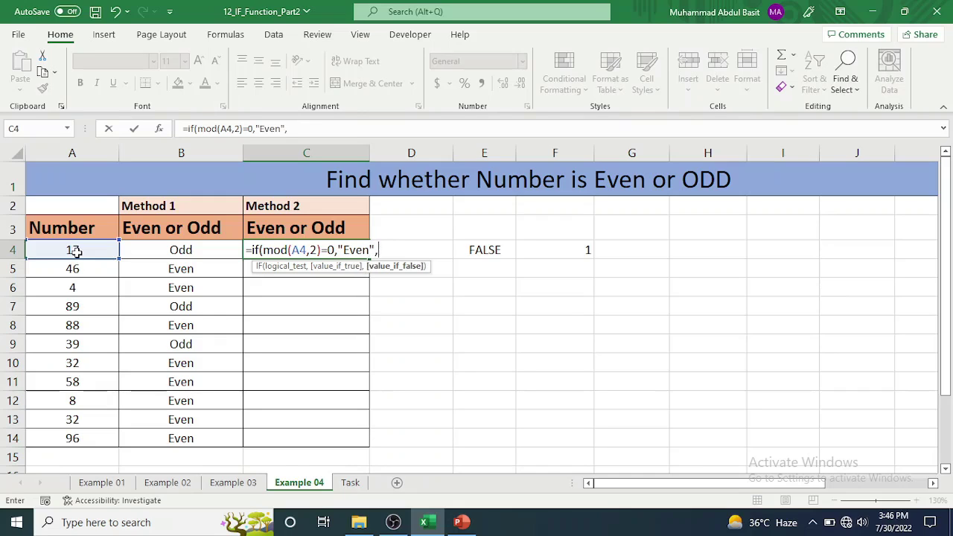
pyautogui.write('"Od')
pyautogui.write('d"')
pyautogui.write(')')
pyautogui.press('Return')
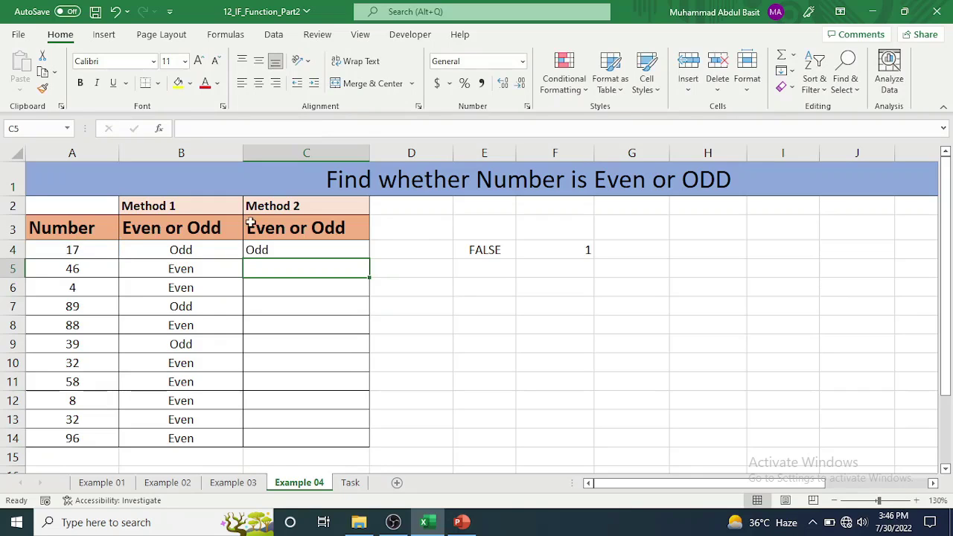
pyautogui.click(261, 245)
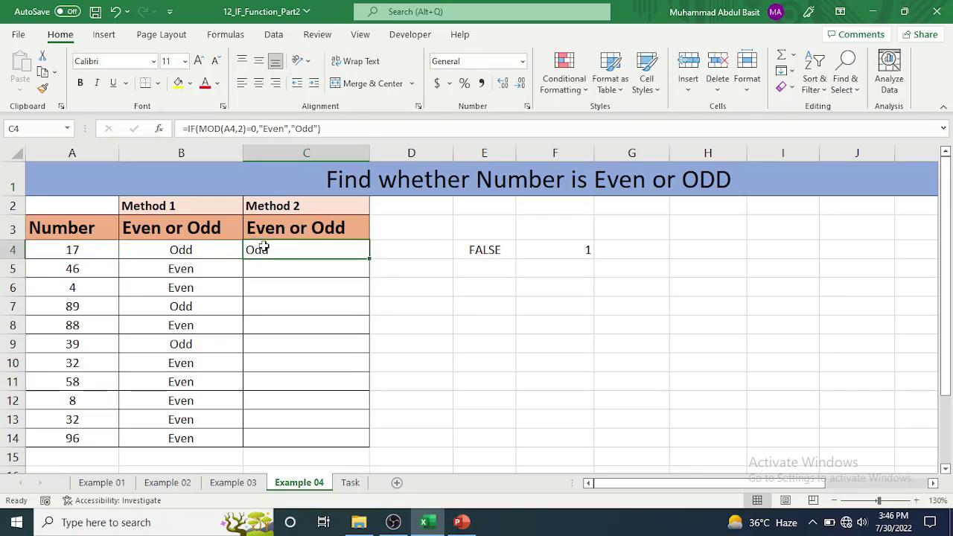
pyautogui.doubleClick(369, 258)
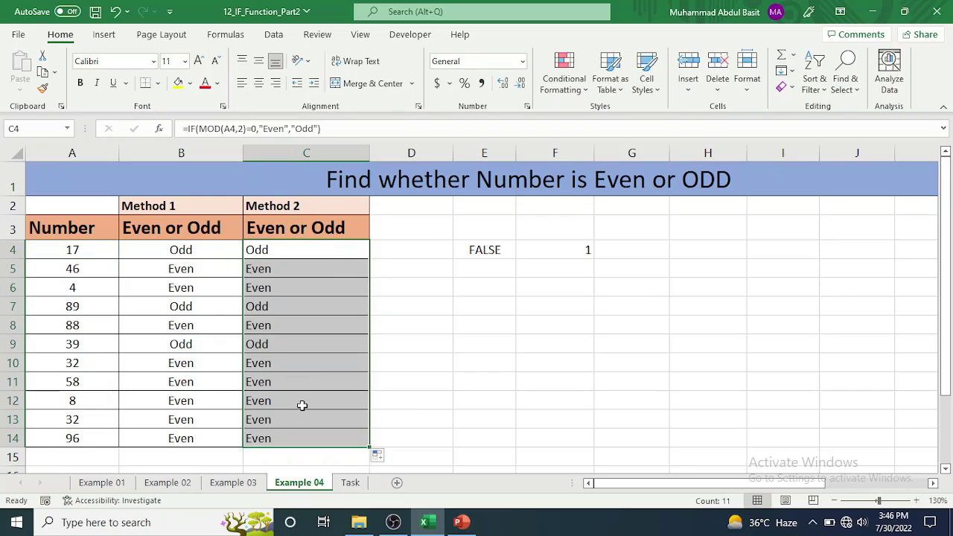
# Switch to the Task sheet and select the empty Maximum cell B6.
pyautogui.click(350, 482)
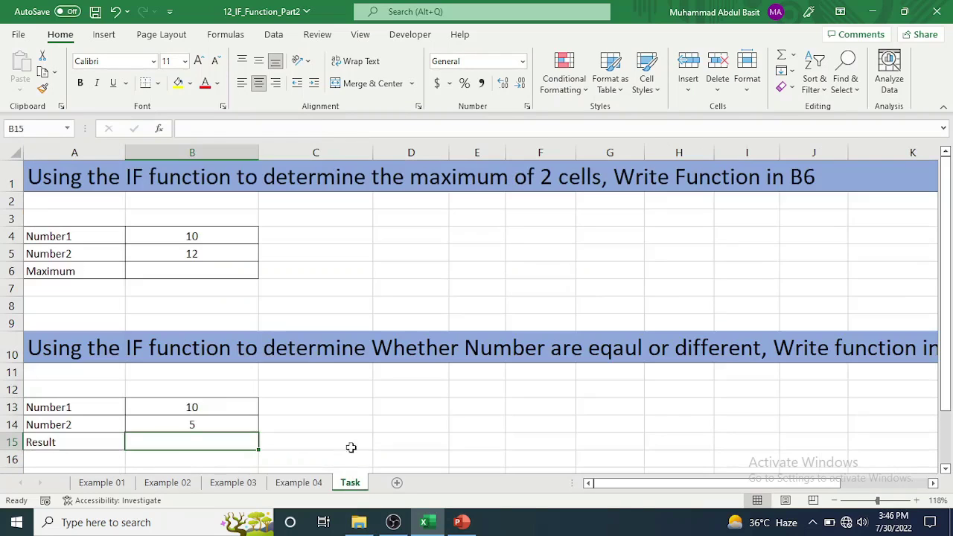
pyautogui.click(158, 275)
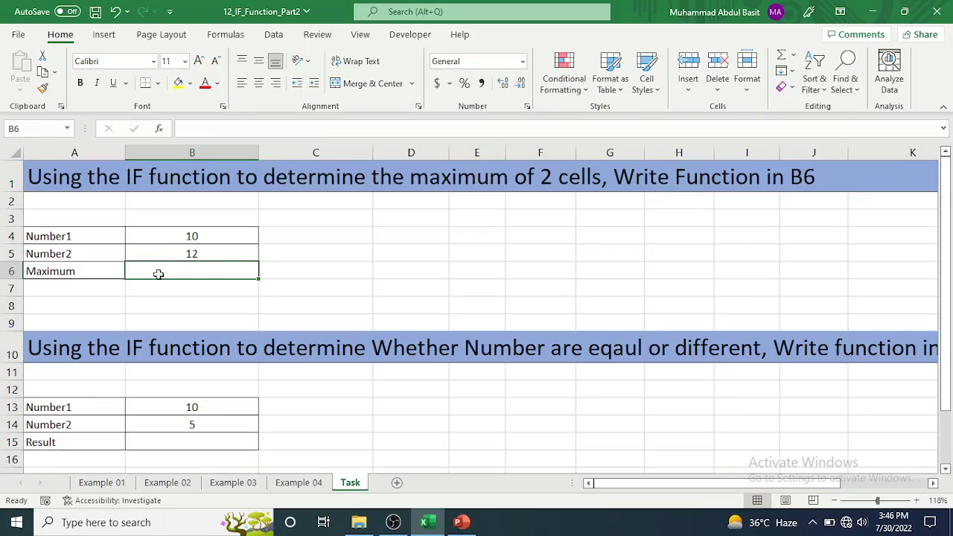